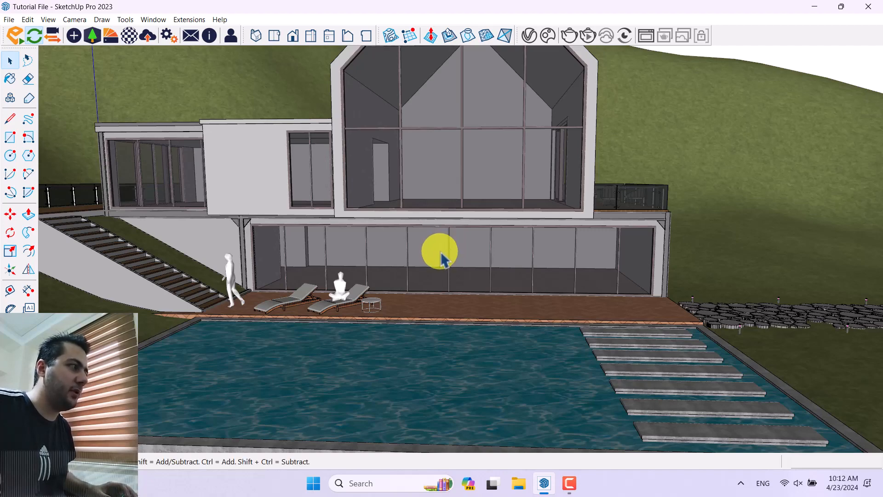
# Step: Enable the NVIDIA Global Illumination Denoiser in Enscape's general rendering settings and close the settings
pyautogui.moveTo(442, 259); pyautogui.dragTo(513, 311, button='middle')
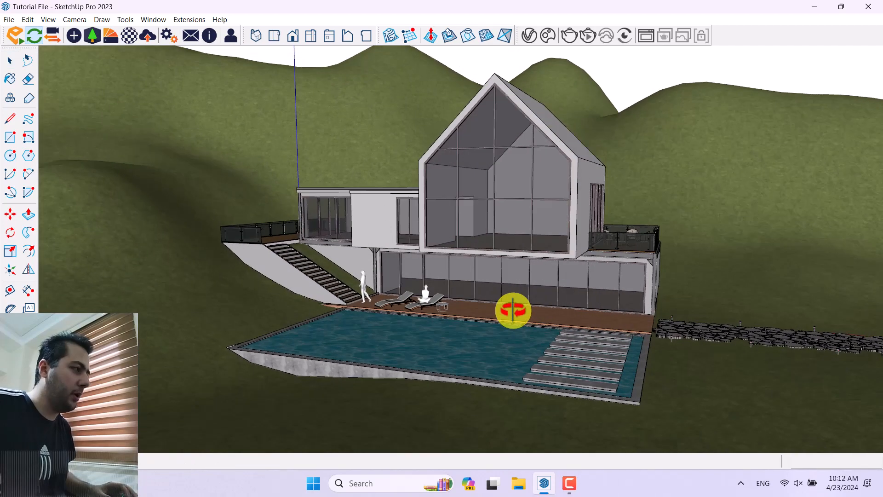
pyautogui.scroll(2, 541, 277)
pyautogui.moveTo(540, 277); pyautogui.dragTo(484, 270, button='middle')
pyautogui.scroll(-2, 434, 253)
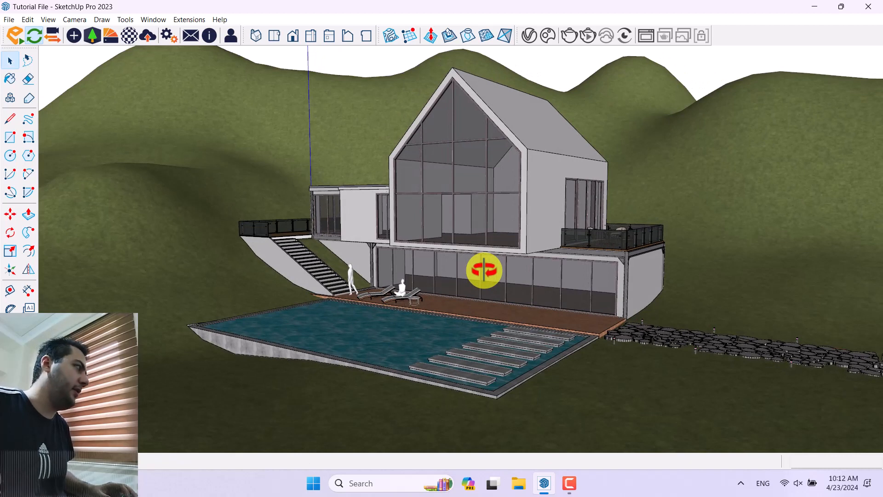
pyautogui.click(173, 37)
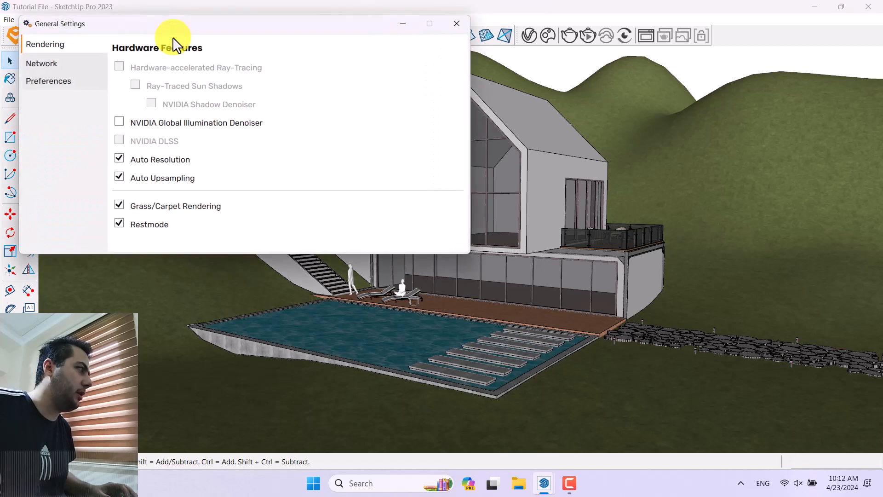
pyautogui.click(123, 123)
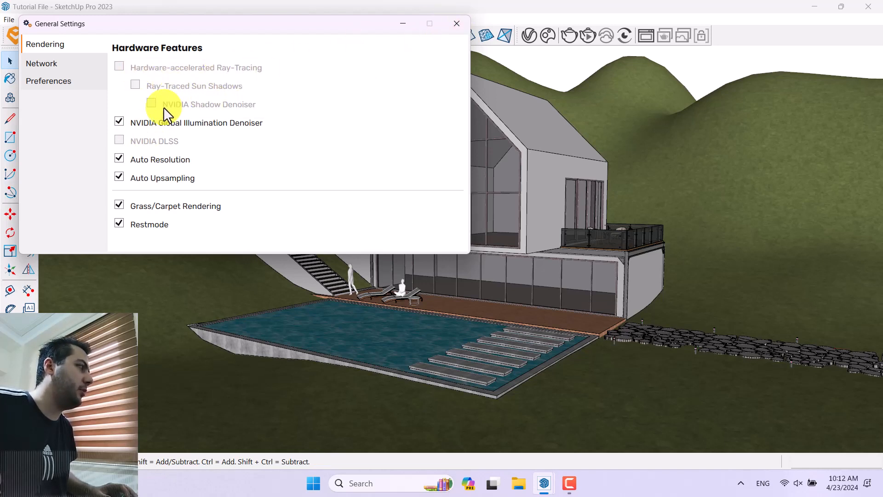
pyautogui.click(455, 24)
# Step: Start the Enscape live render and move the camera in toward the pool side of the house
pyautogui.click(17, 38)
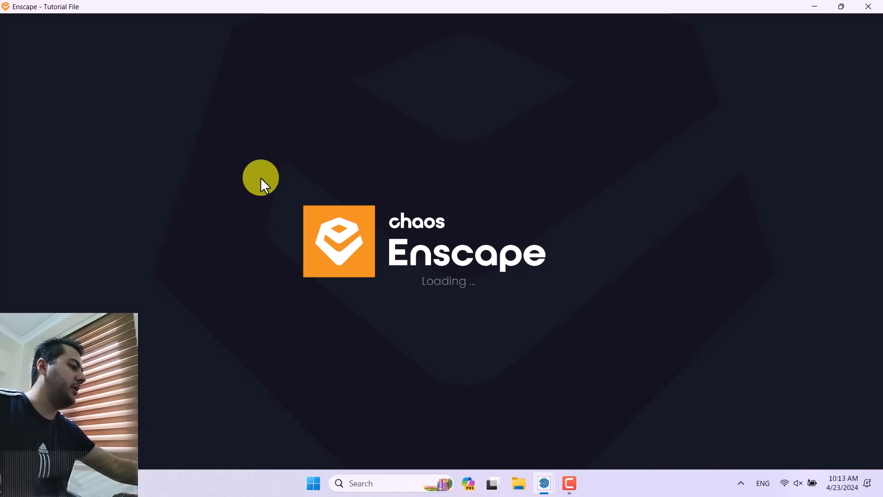
pyautogui.press('XF86MonBrightnessUp')
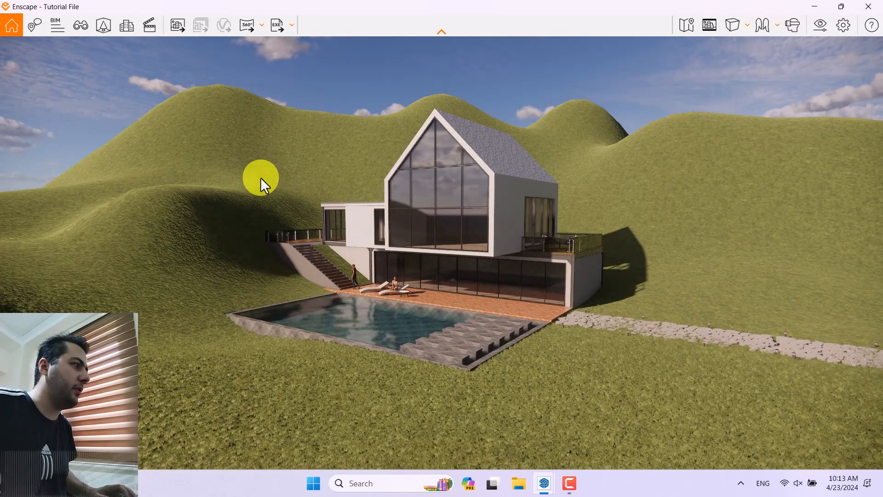
pyautogui.moveTo(408, 267); pyautogui.dragTo(408, 267, button='right')
pyautogui.press('w')
pyautogui.press('w')
pyautogui.press('s')
pyautogui.moveTo(408, 267); pyautogui.dragTo(408, 267)
pyautogui.press('s')
pyautogui.press('s')
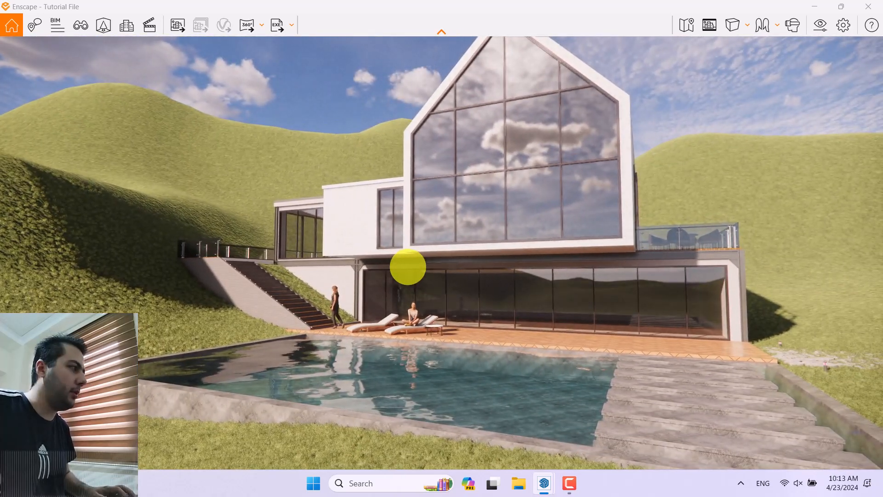
# Step: Create the view "Enscape scene 1" facing the house from the staircase side, with no linked visual preset and no saved sun position
pyautogui.press('v')
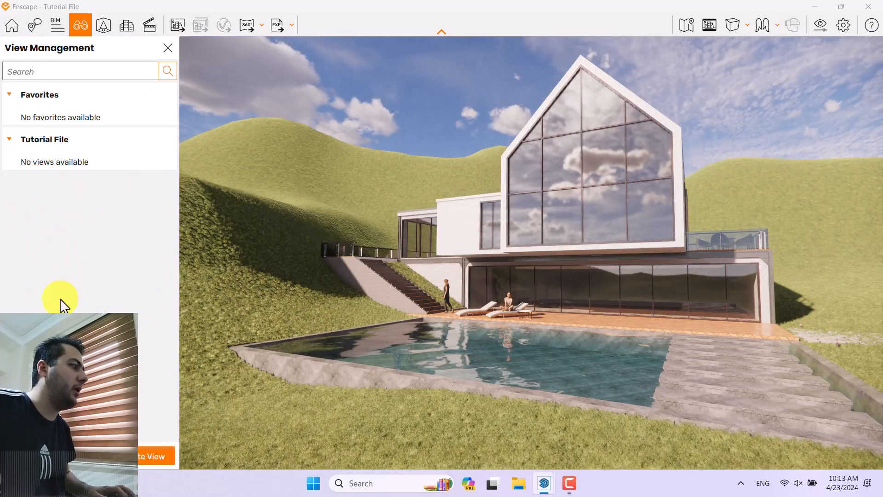
pyautogui.click(141, 455)
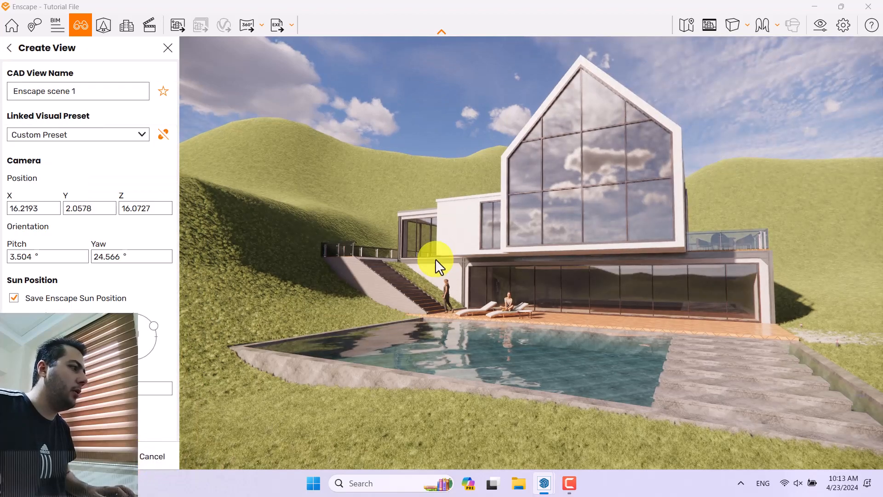
pyautogui.moveTo(435, 258); pyautogui.dragTo(436, 259, button='right')
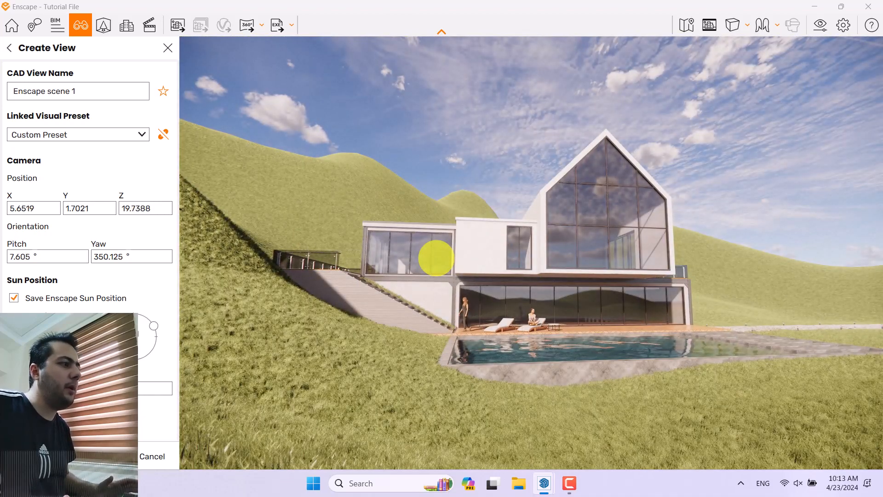
pyautogui.click(164, 135)
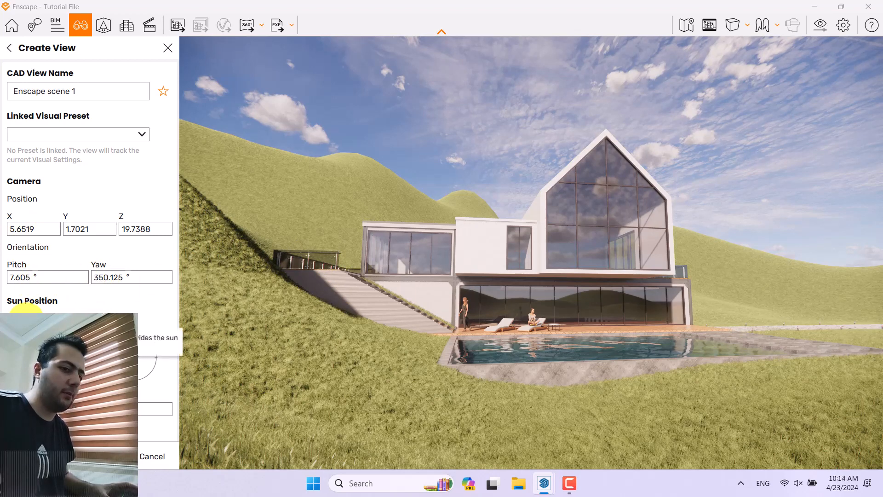
pyautogui.click(25, 310)
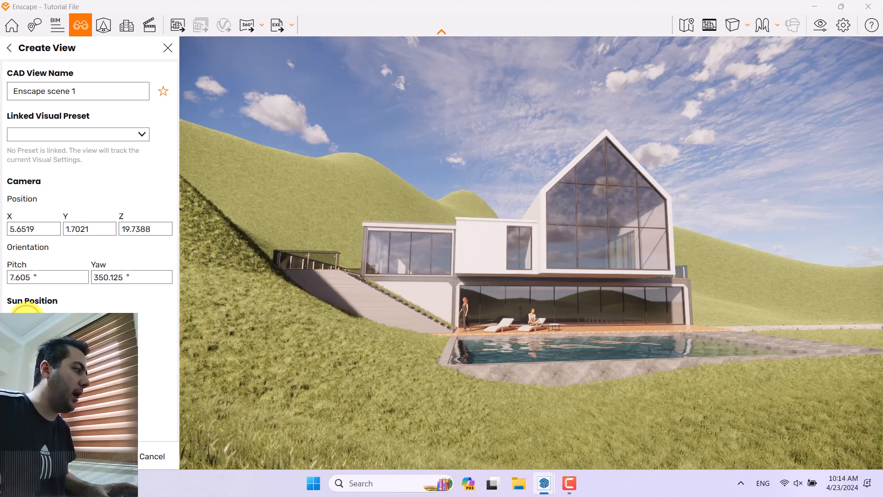
pyautogui.click(104, 456)
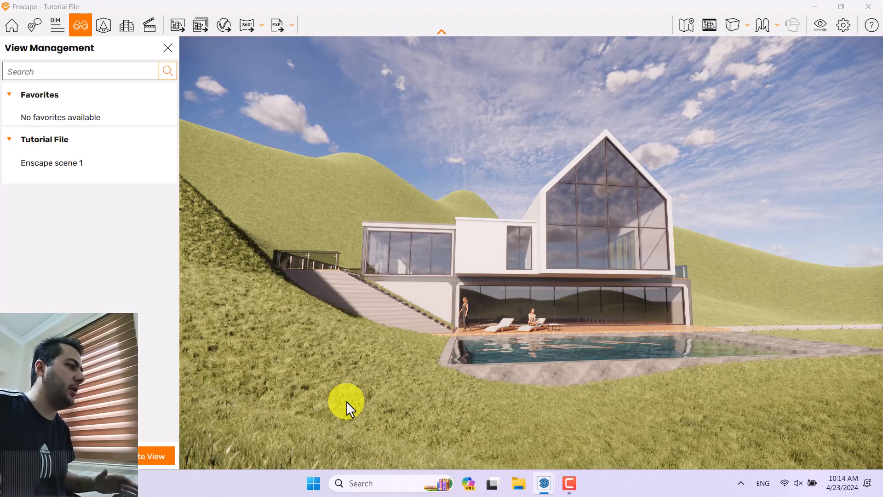
# Step: Create the view "Enscape scene 2" from the stepping-stone side of the pool, with no linked visual preset and no saved sun position
pyautogui.moveTo(568, 285); pyautogui.dragTo(568, 286, button='right')
pyautogui.click(153, 454)
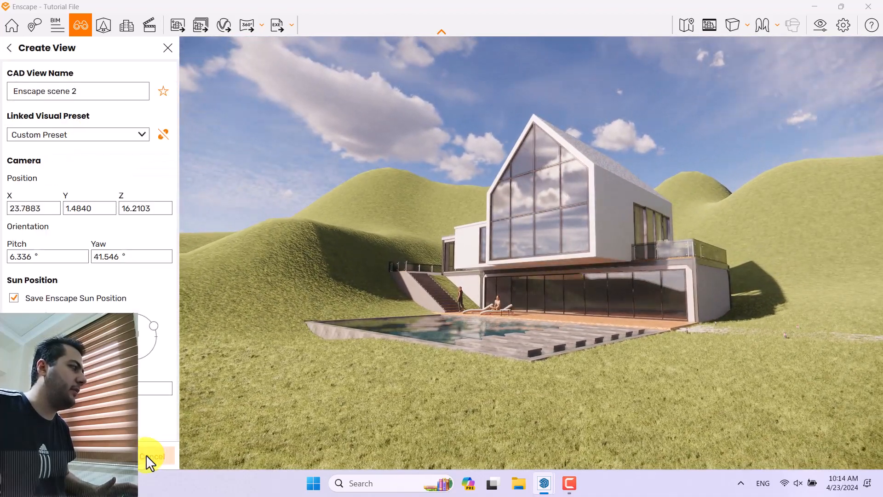
pyautogui.click(163, 134)
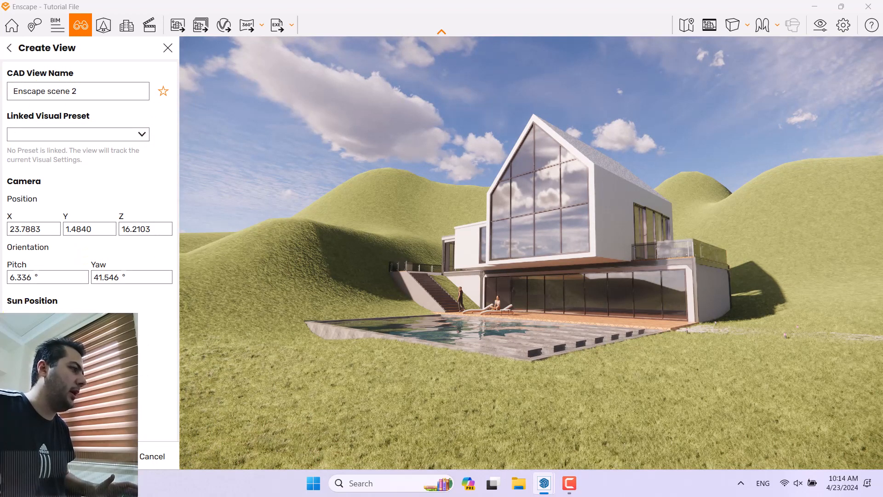
pyautogui.click(105, 456)
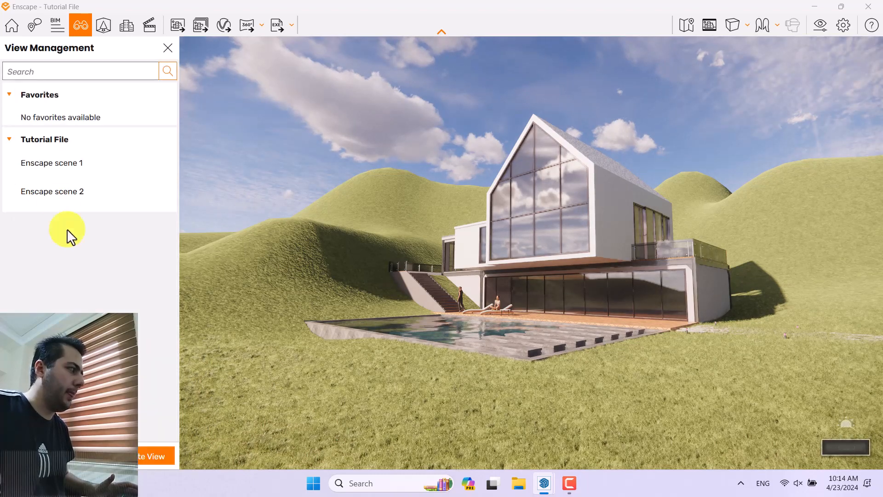
# Step: Preview the saved views Enscape scene 1 and Enscape scene 2, and close the view management
pyautogui.click(61, 173)
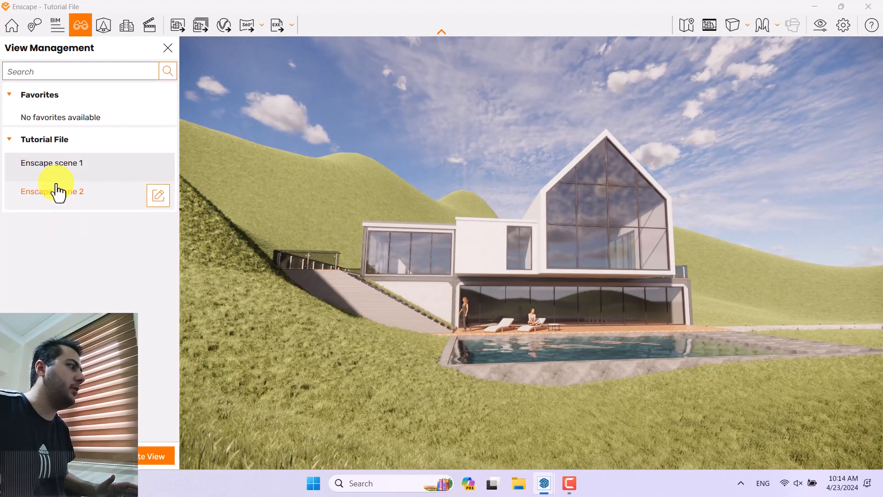
pyautogui.click(54, 196)
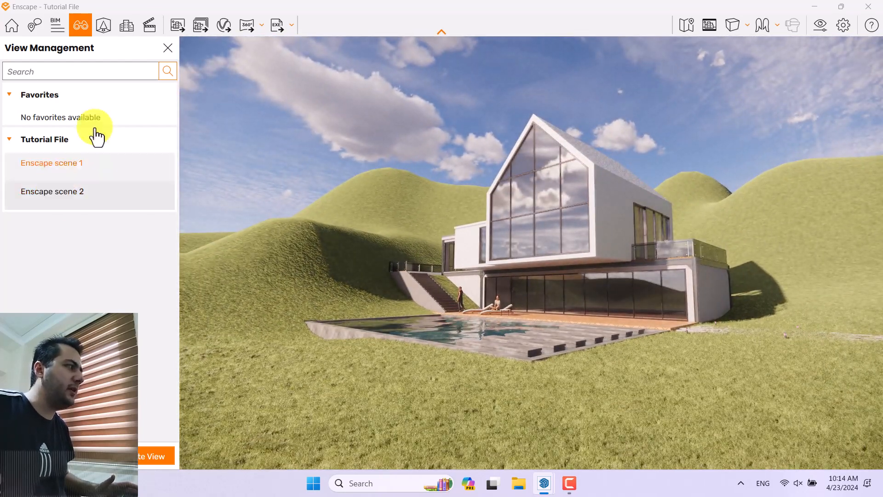
pyautogui.click(167, 48)
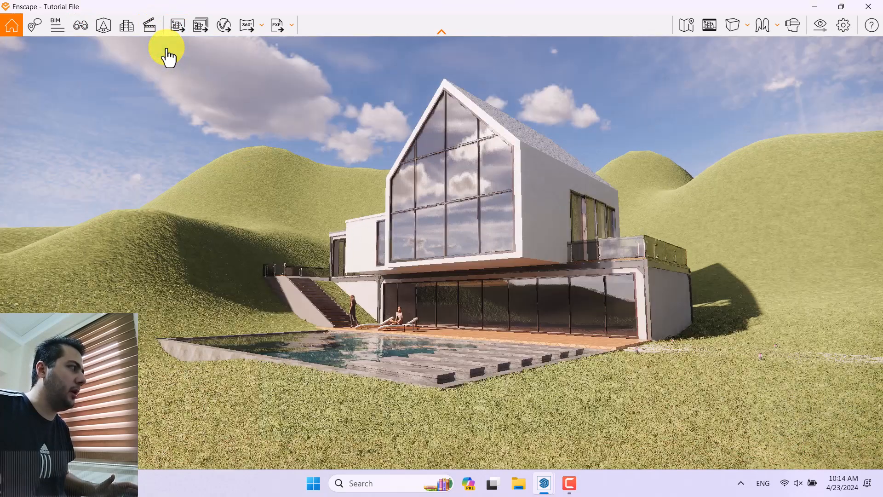
# Step: Start a batch rendering of both Enscape scene 1 and Enscape scene 2
pyautogui.click(197, 27)
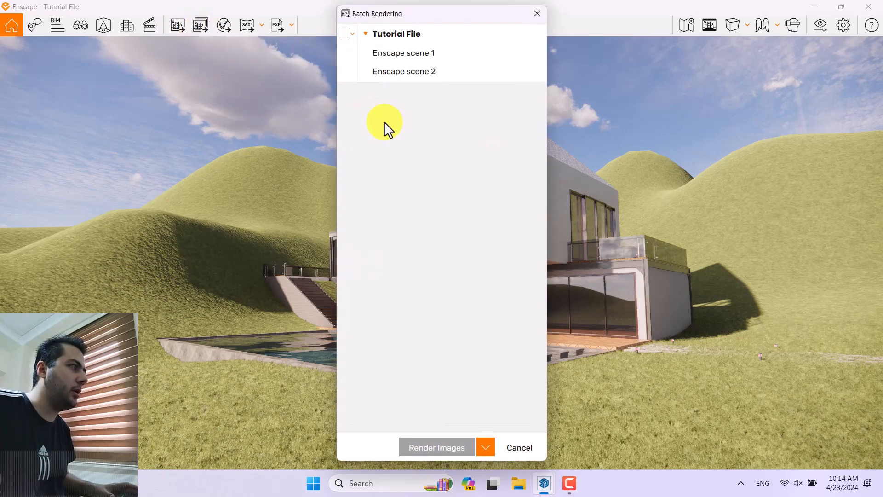
pyautogui.click(344, 52)
pyautogui.click(344, 71)
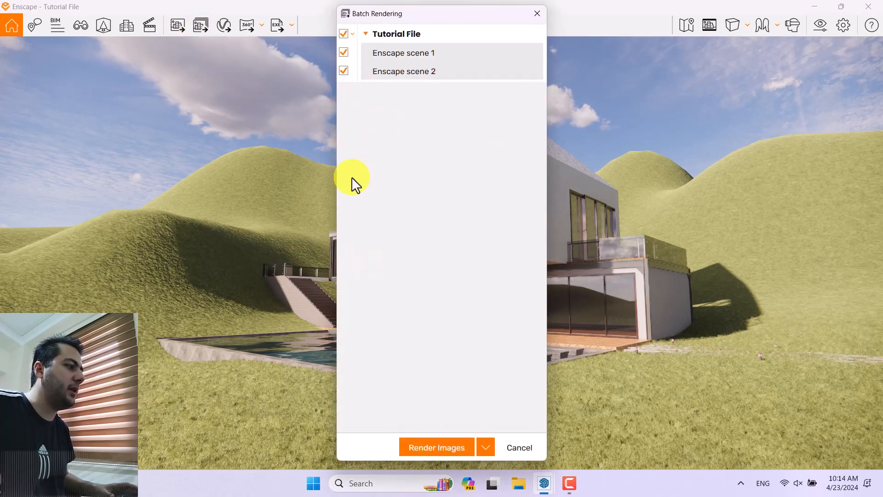
pyautogui.click(441, 445)
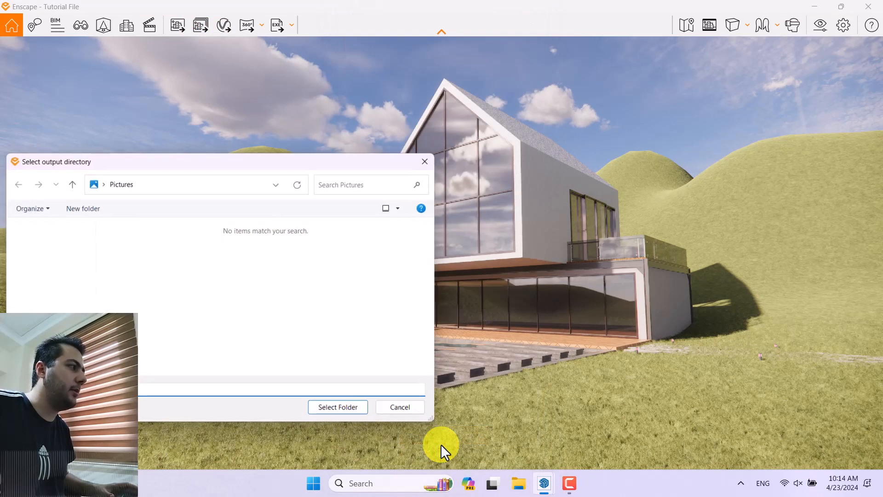
# Step: Browse to the Desktop for the render output and try to select it as the output directory
pyautogui.click(102, 184)
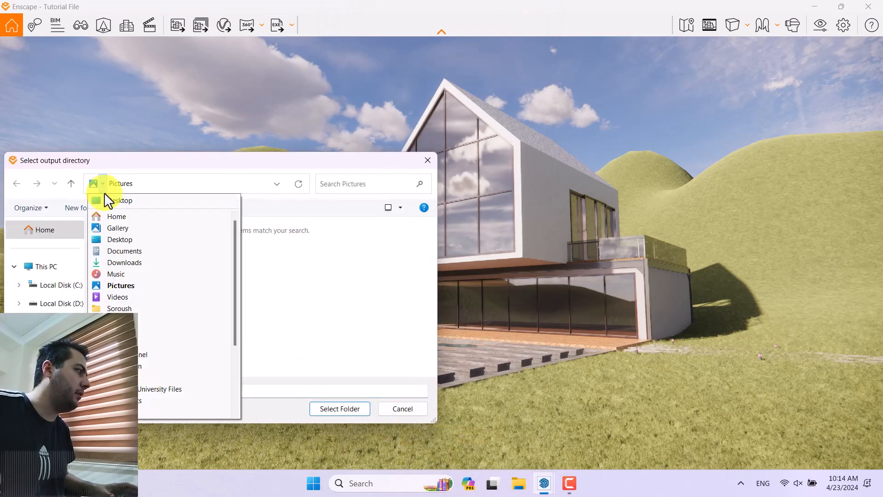
pyautogui.click(106, 198)
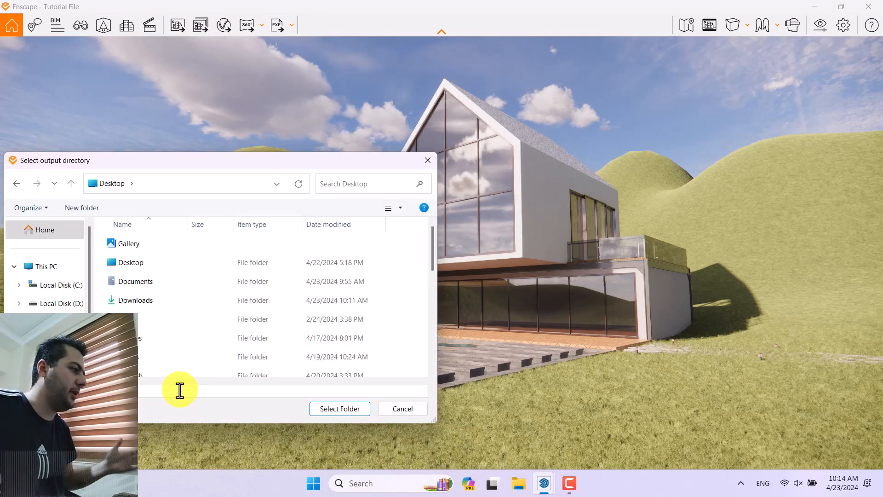
pyautogui.click(338, 409)
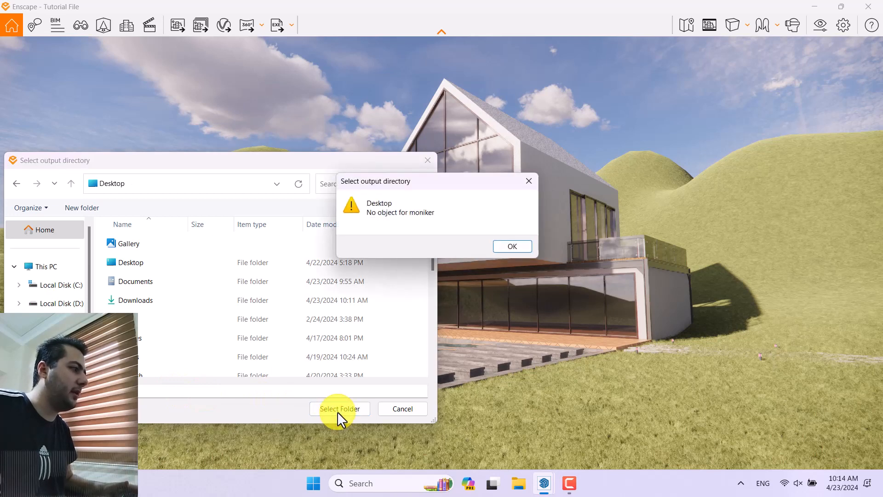
pyautogui.click(498, 246)
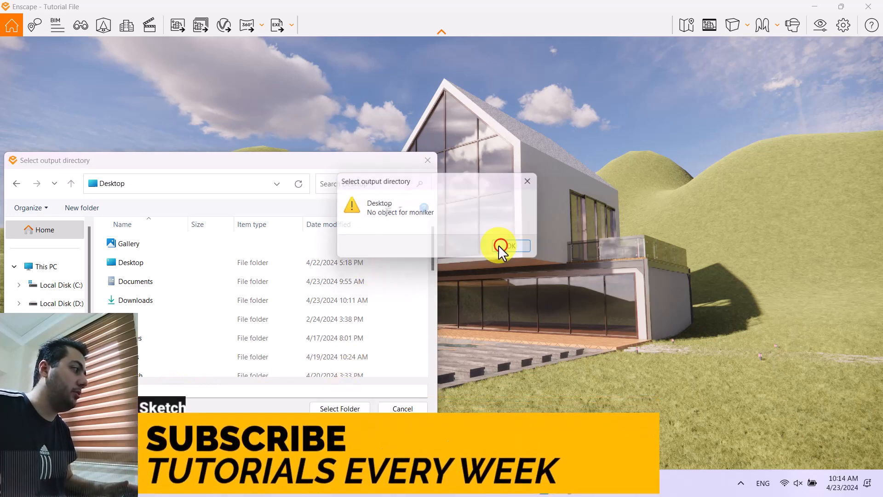
# Step: Create a new Desktop folder named "renders" and select it as the output directory for the batch rendering
pyautogui.rightClick(401, 282)
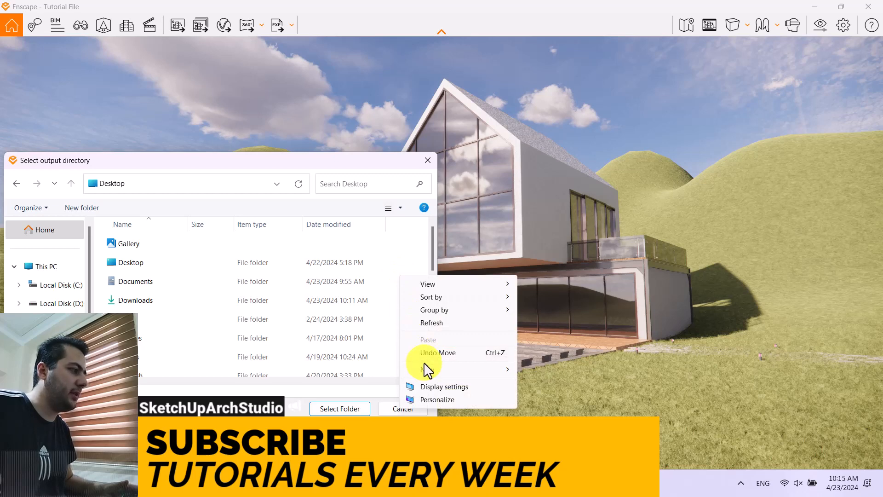
pyautogui.moveTo(458, 370)
pyautogui.click(546, 370)
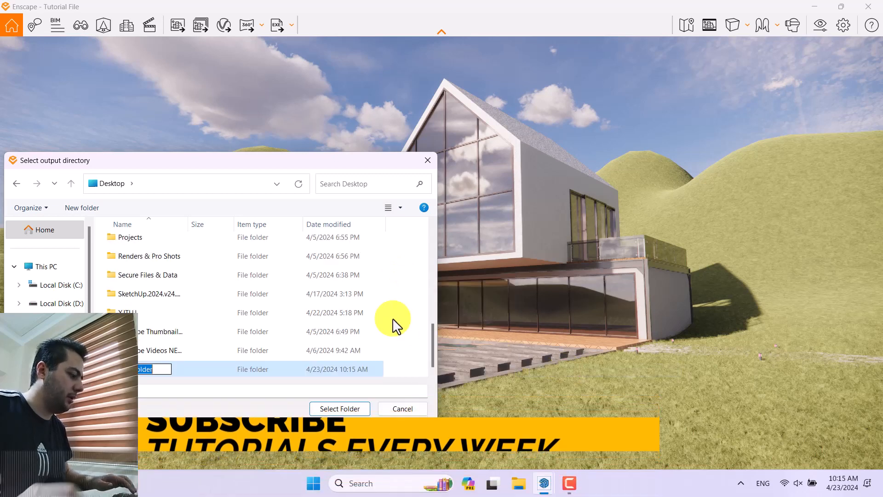
pyautogui.write('renders')
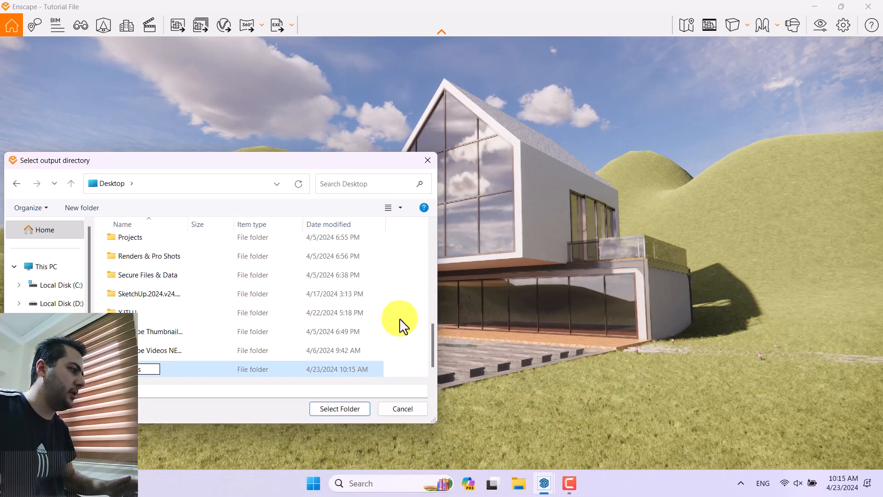
pyautogui.click(411, 348)
pyautogui.click(336, 409)
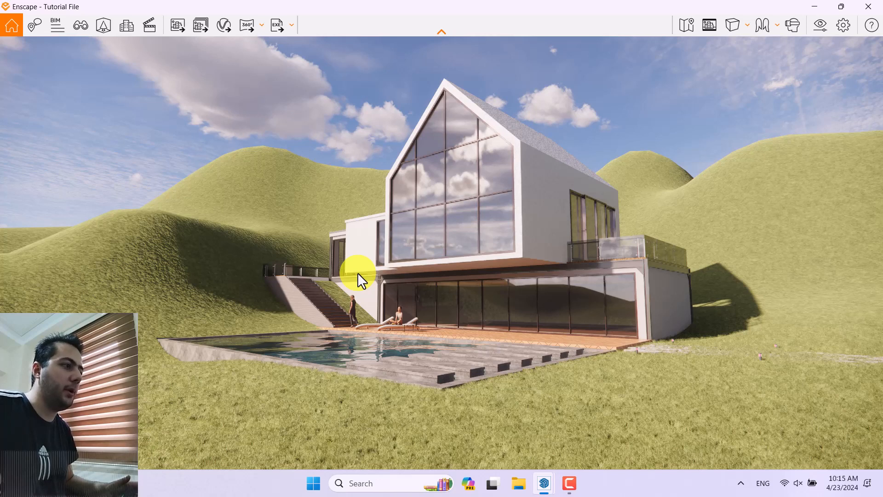
# Step: Switch to the desktop, open the renders folder and view the rendered images of Enscape scene 1 and scene 2
pyautogui.click(881, 491)
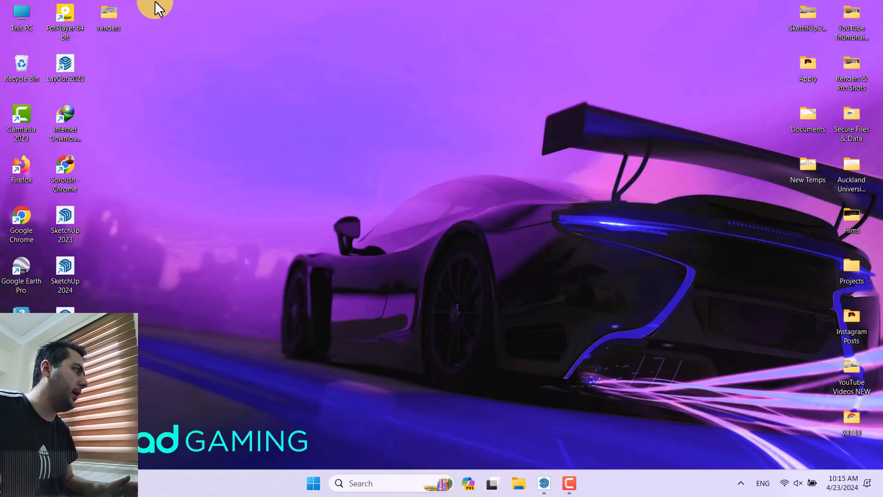
pyautogui.doubleClick(119, 15)
pyautogui.click(142, 143)
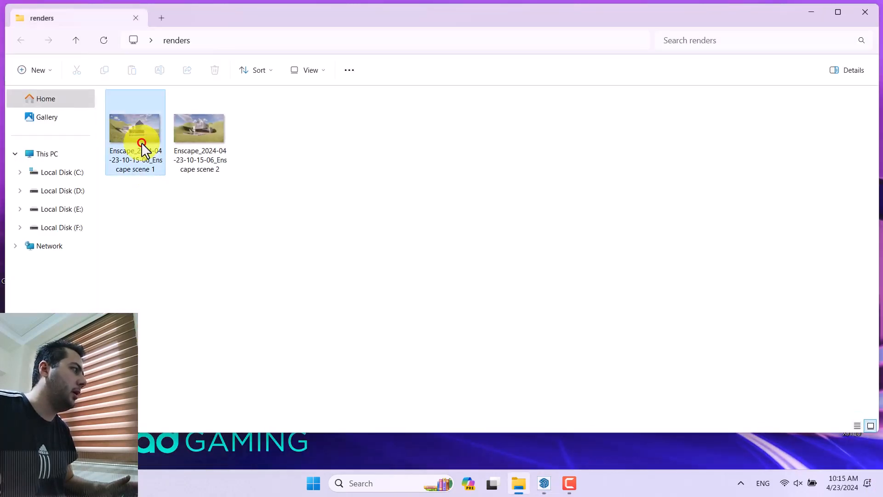
pyautogui.doubleClick(142, 142)
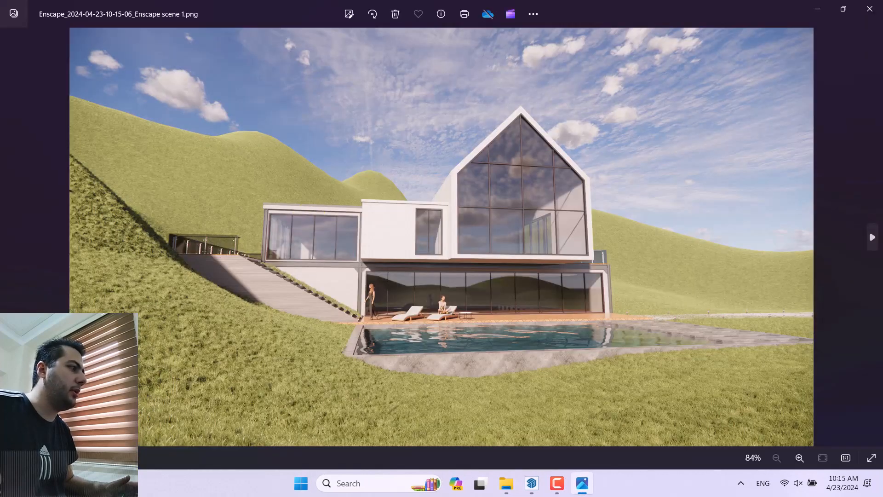
pyautogui.click(874, 210)
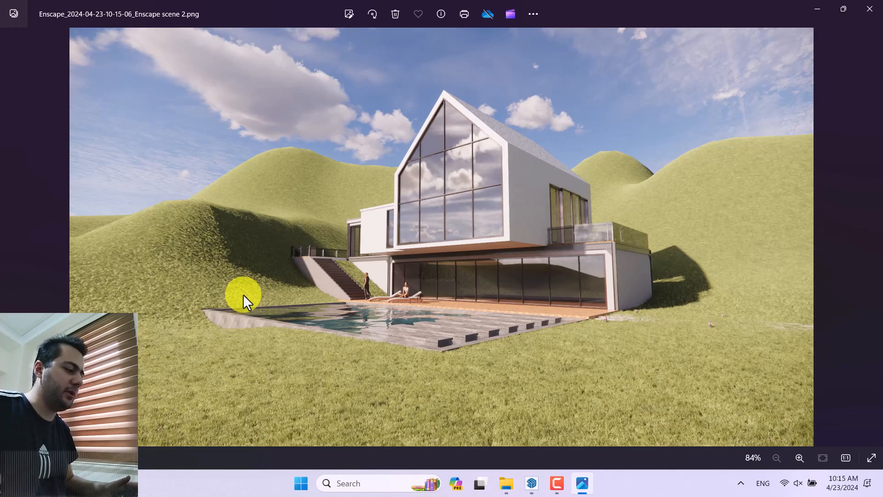
pyautogui.moveTo(522, 485)
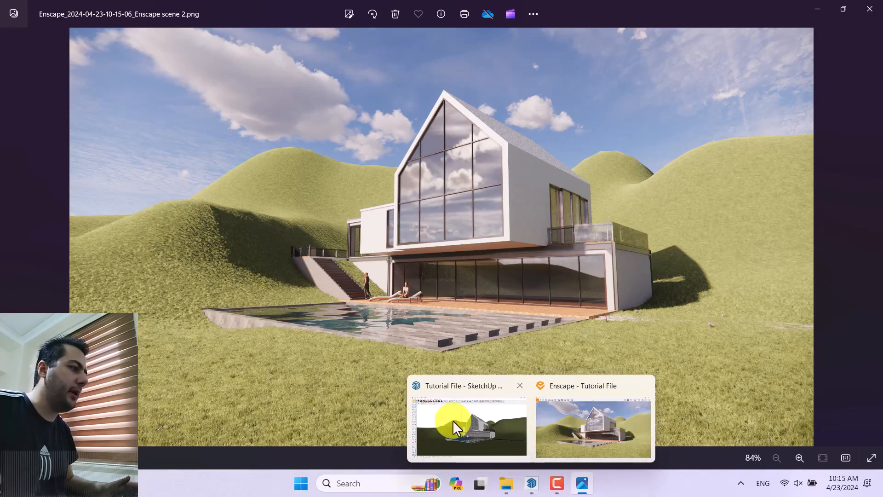
# Step: Switch to the Enscape window and open the saved view Enscape scene 1 for editing
pyautogui.click(586, 421)
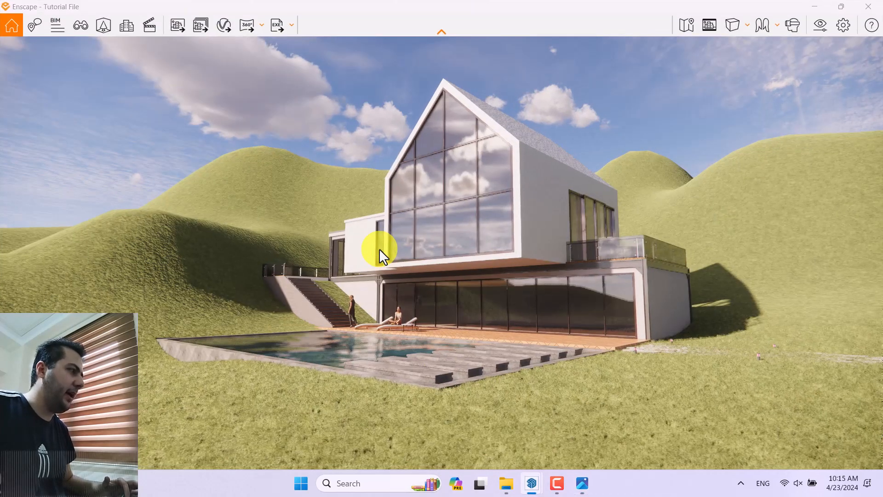
pyautogui.click(80, 24)
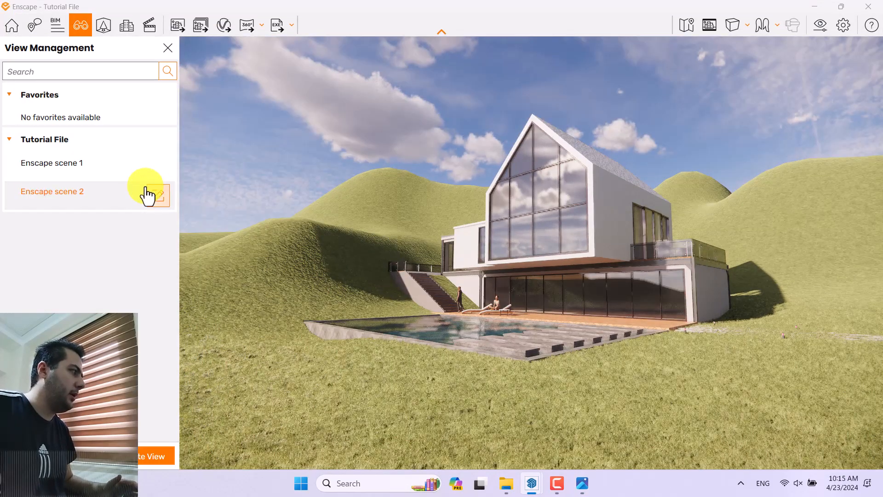
pyautogui.click(83, 166)
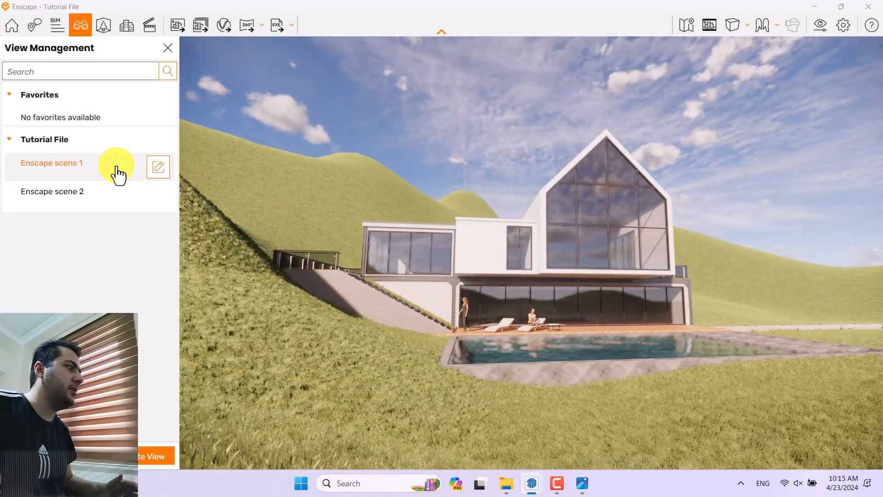
pyautogui.click(157, 168)
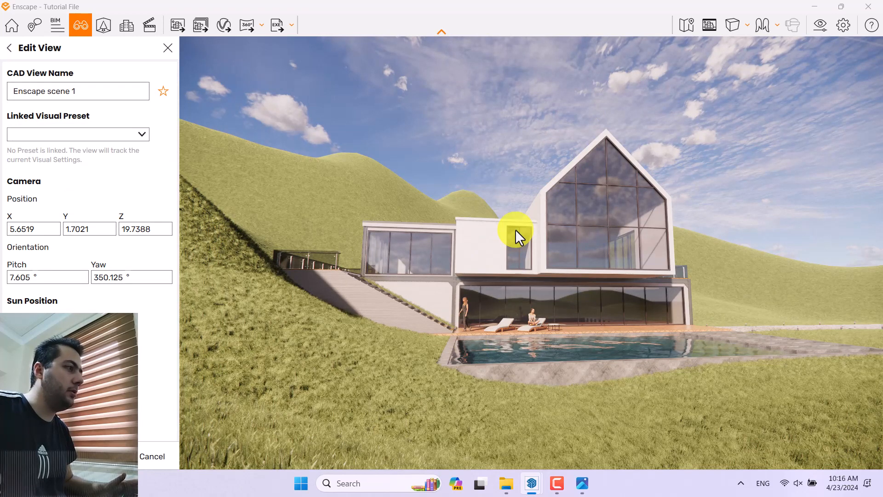
# Step: Change the camera projection to Two-Point and rename the Enscape scene 1 view as 0001
pyautogui.click(738, 26)
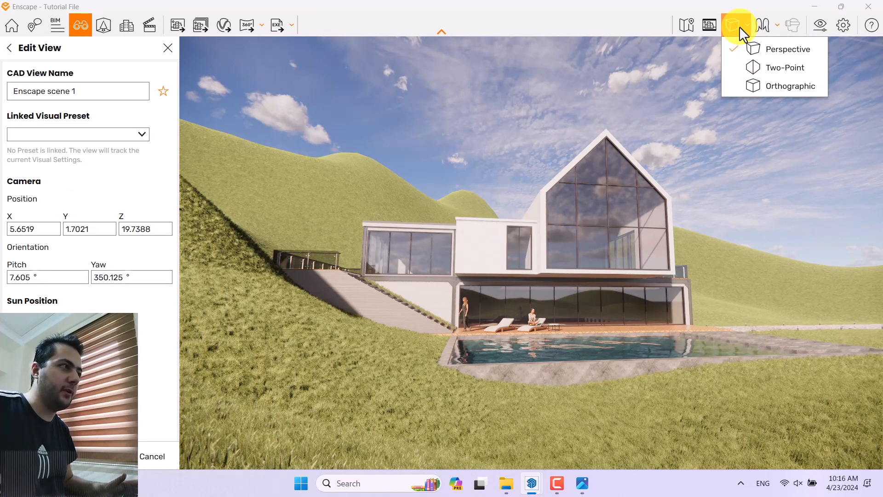
pyautogui.click(768, 68)
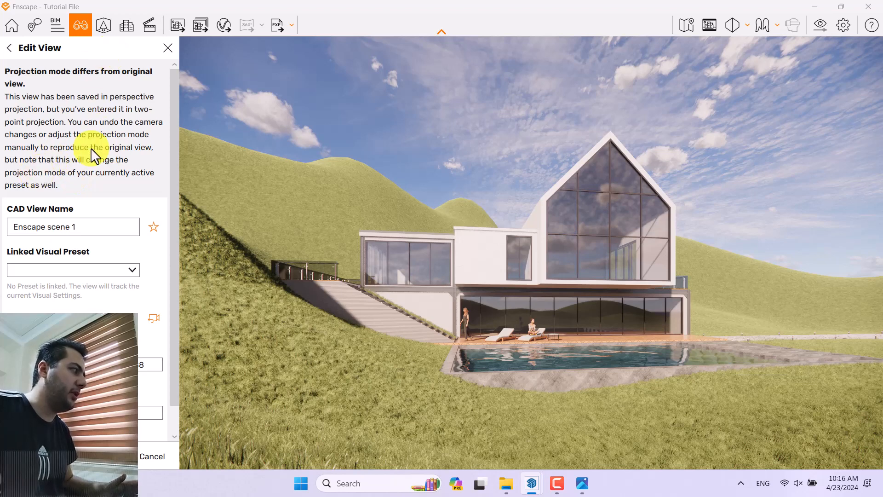
pyautogui.moveTo(83, 228); pyautogui.dragTo(0, 229)
pyautogui.write('0001')
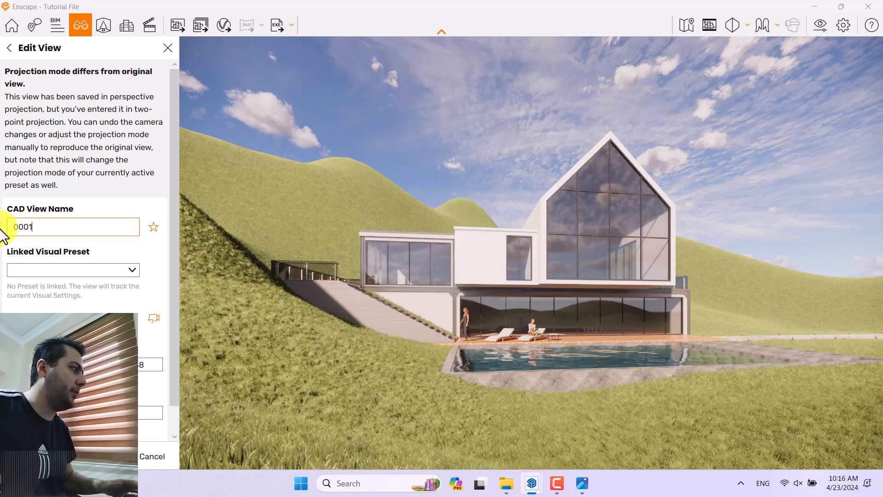
# Step: Enter new camera position coordinates for view 0001, including its Z value
pyautogui.scroll(-1, 148, 289)
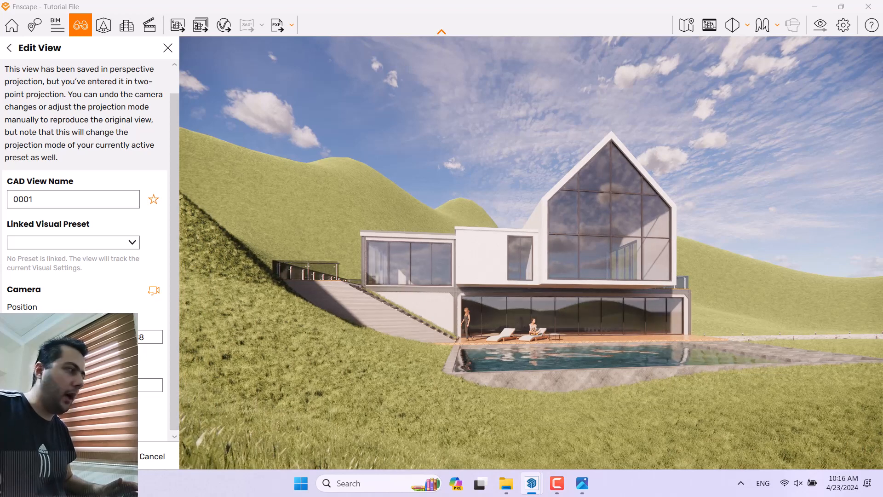
pyautogui.click(133, 338)
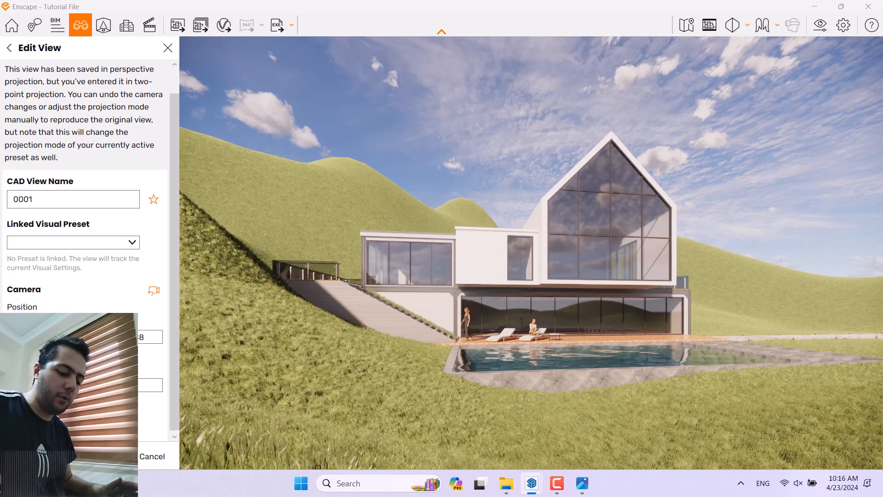
pyautogui.press('Return')
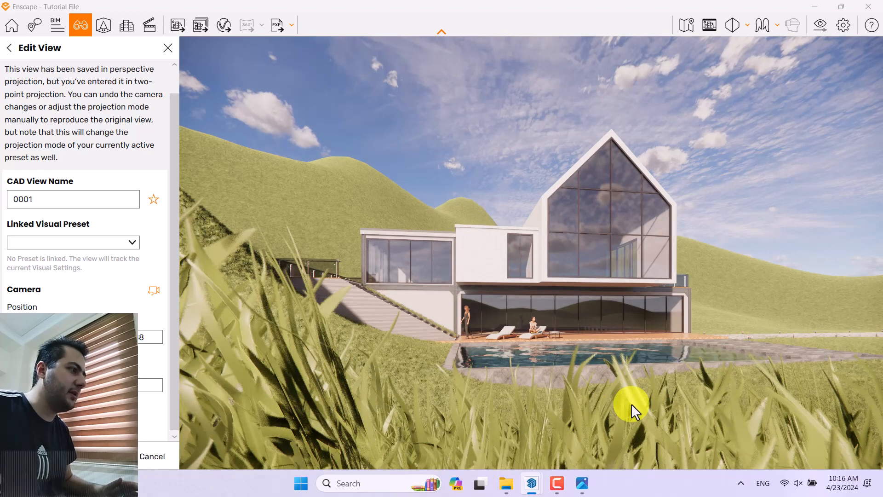
pyautogui.click(148, 337)
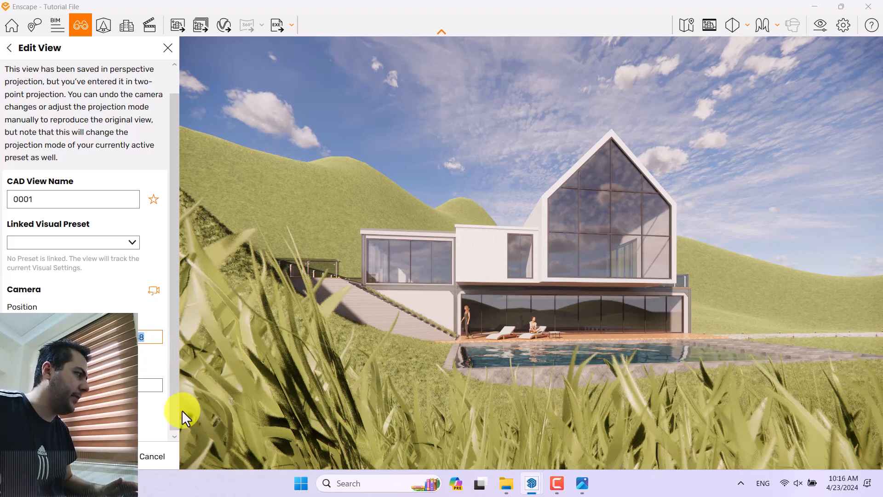
pyautogui.press('BackSpace')
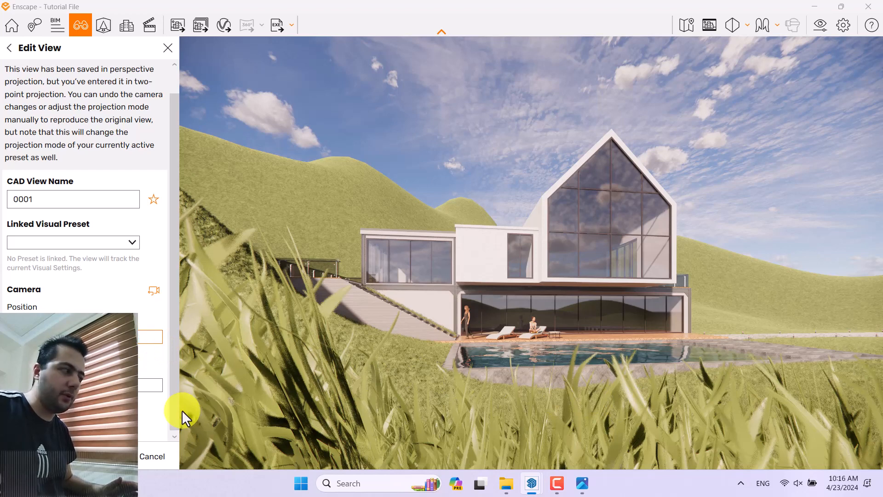
pyautogui.press('Return')
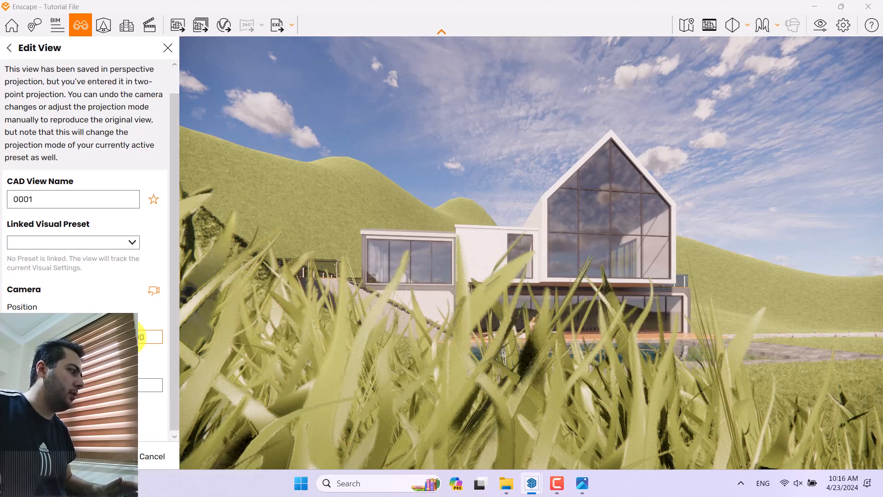
pyautogui.press('Return')
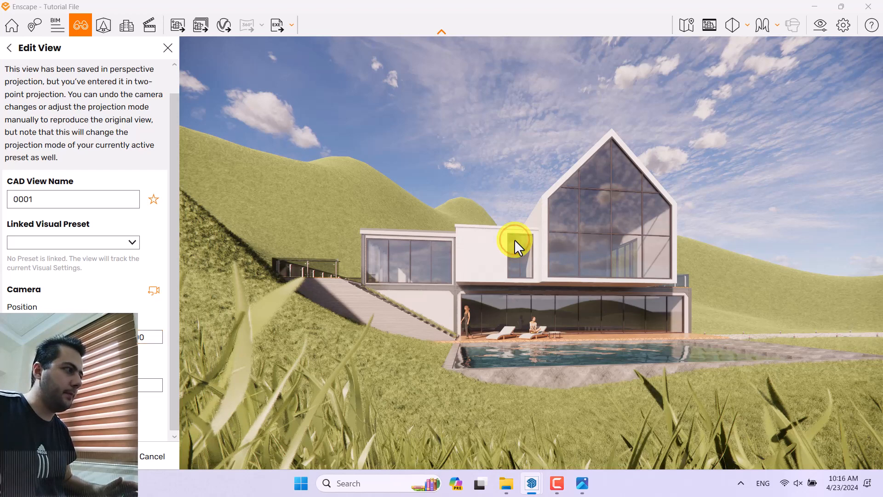
# Step: Adjust the camera orientation to frame the house and pool, save the changes to view 0001 and close view management
pyautogui.moveTo(514, 239); pyautogui.dragTo(515, 239)
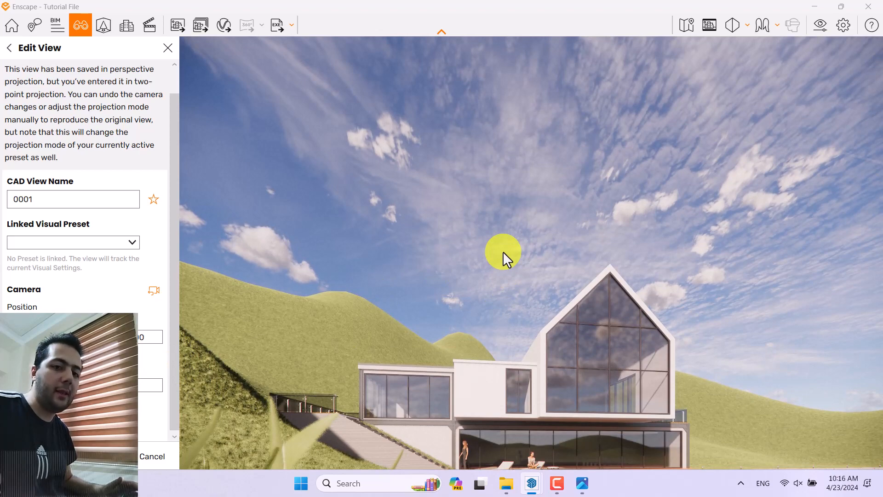
pyautogui.moveTo(503, 252); pyautogui.dragTo(414, 272)
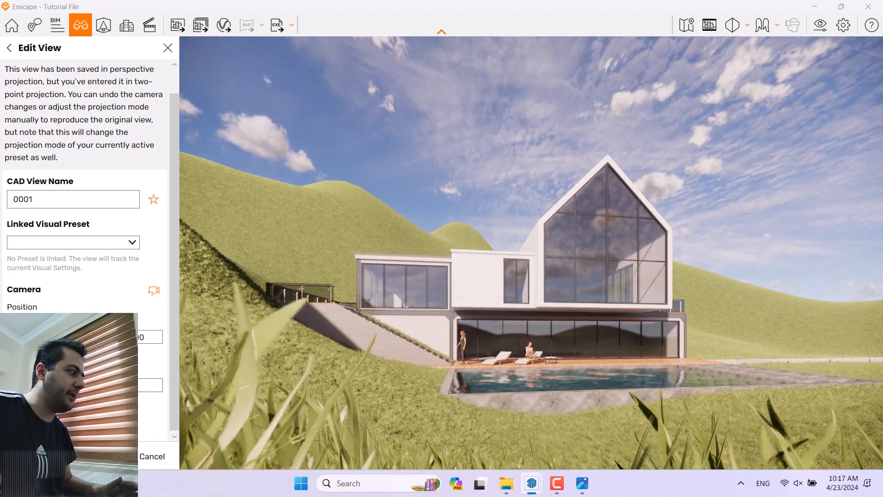
pyautogui.press('Down')
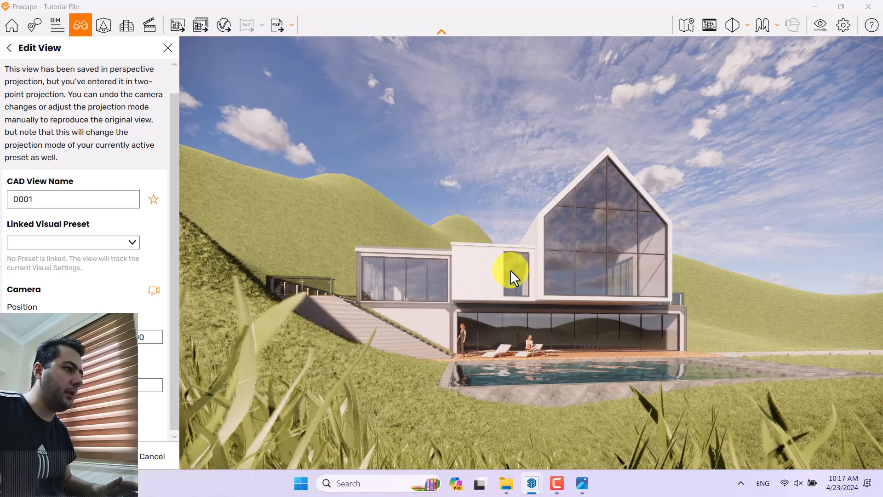
pyautogui.moveTo(510, 270)
pyautogui.mouseDown()
pyautogui.moveTo(501, 271)
pyautogui.moveTo(510, 270)
pyautogui.mouseUp()
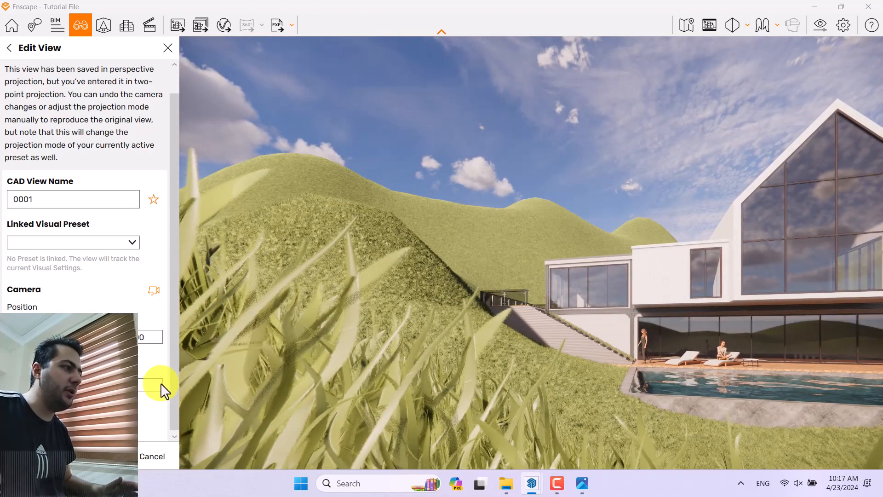
pyautogui.moveTo(641, 296); pyautogui.dragTo(641, 295)
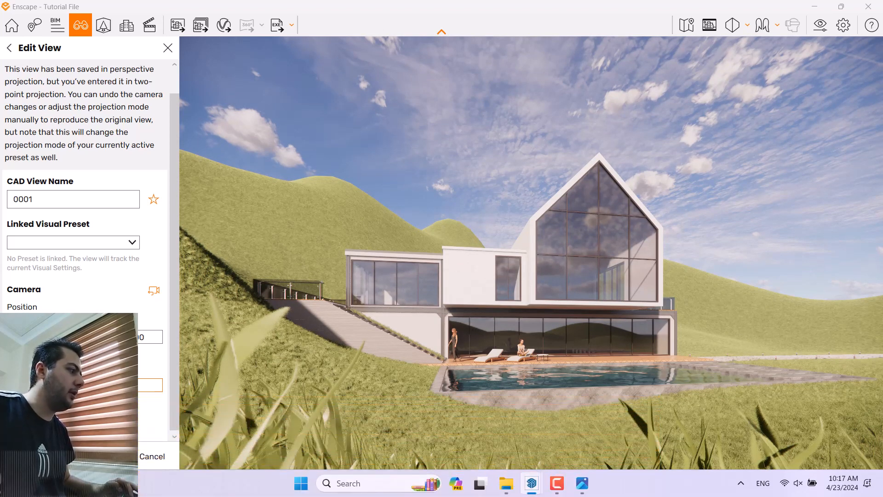
pyautogui.click(106, 456)
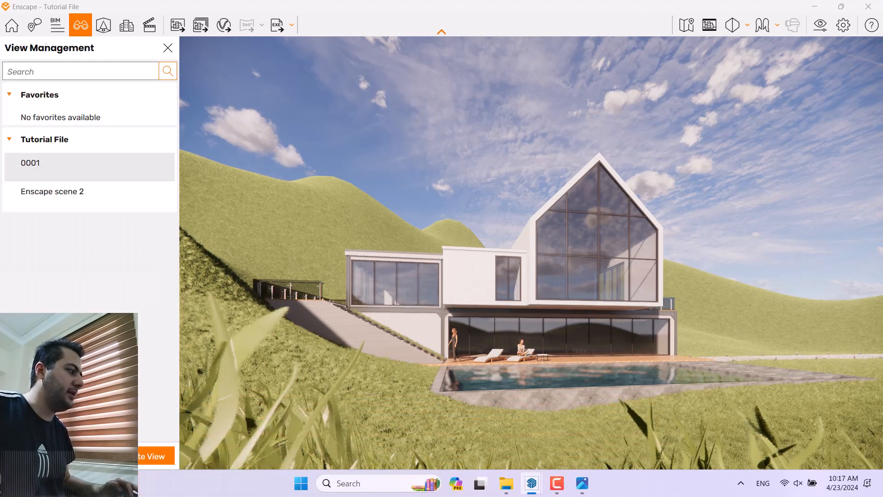
pyautogui.click(34, 177)
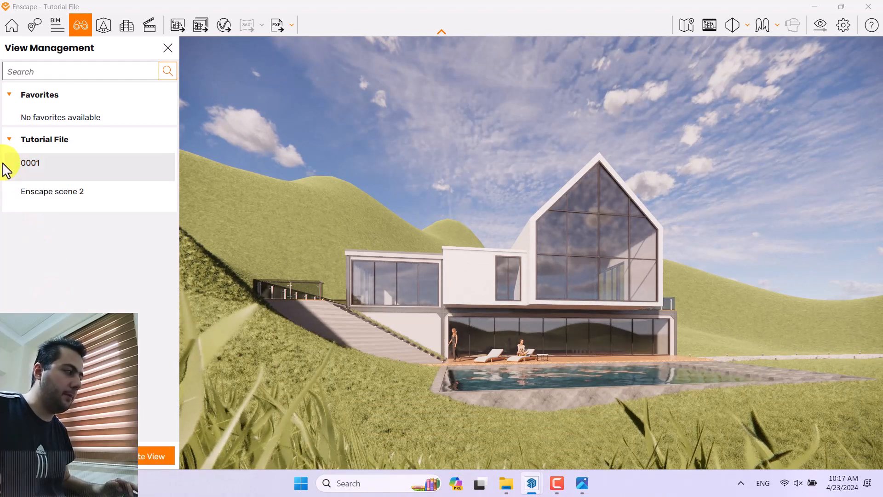
pyautogui.click(168, 48)
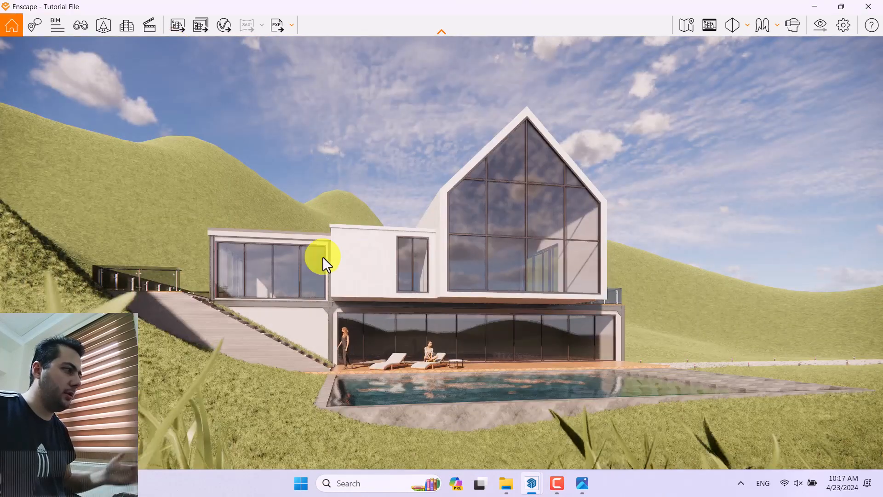
# Step: Show the safe frame and set the camera's horizontal field of view to 64° in the visual settings
pyautogui.click(711, 34)
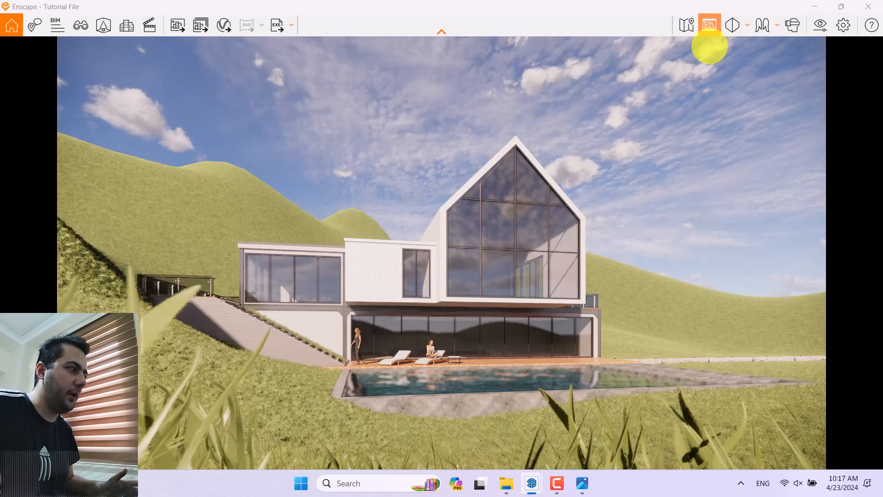
pyautogui.click(818, 30)
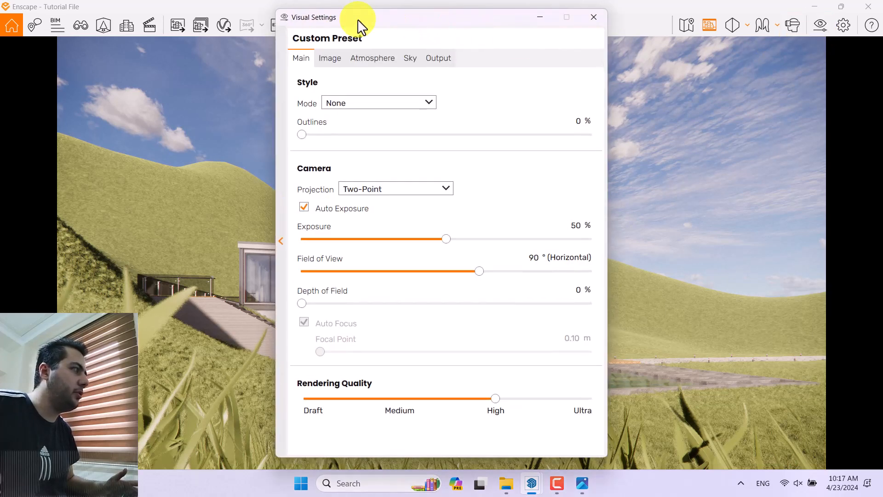
pyautogui.moveTo(358, 20); pyautogui.dragTo(630, 19)
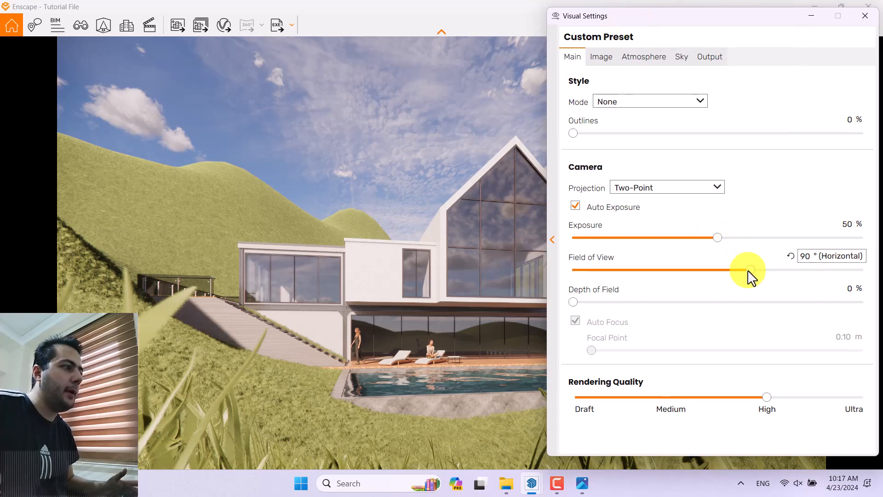
pyautogui.moveTo(748, 271); pyautogui.dragTo(693, 270)
pyautogui.click(805, 256)
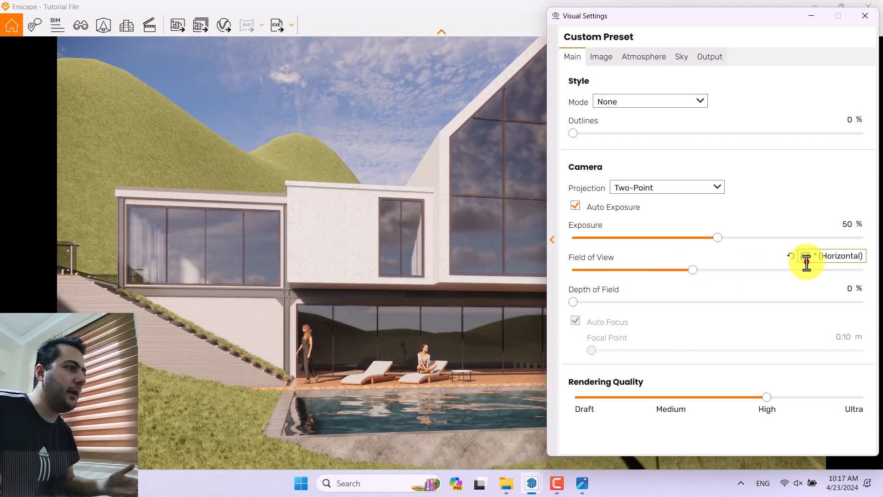
pyautogui.click(807, 261)
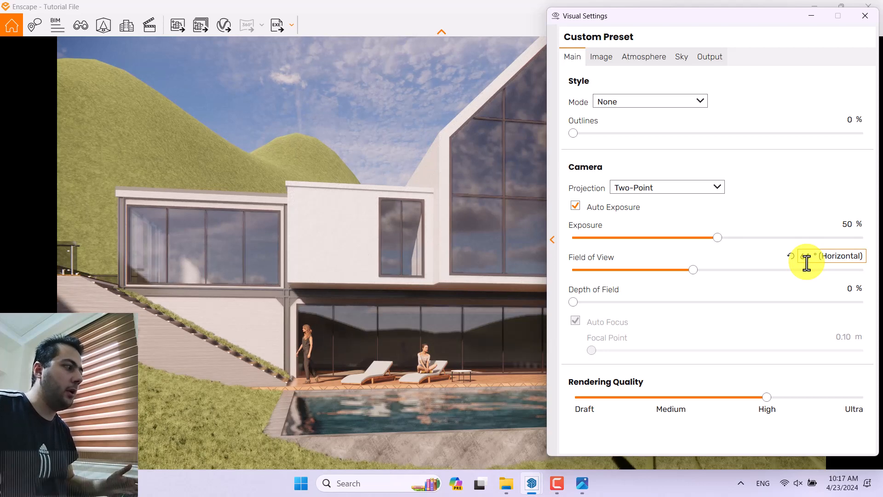
pyautogui.click(865, 16)
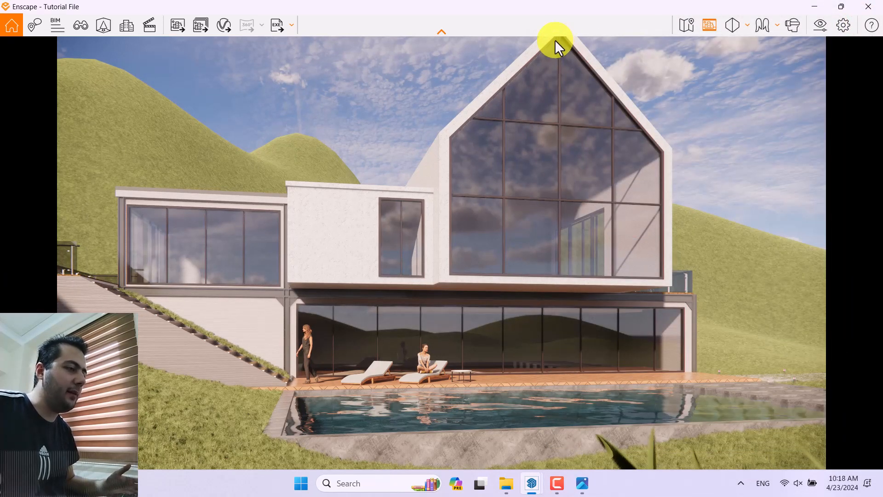
# Step: Reopen view 0001 for editing, tilt the camera so the roof peak fits inside the safe frame, and save the view
pyautogui.click(80, 26)
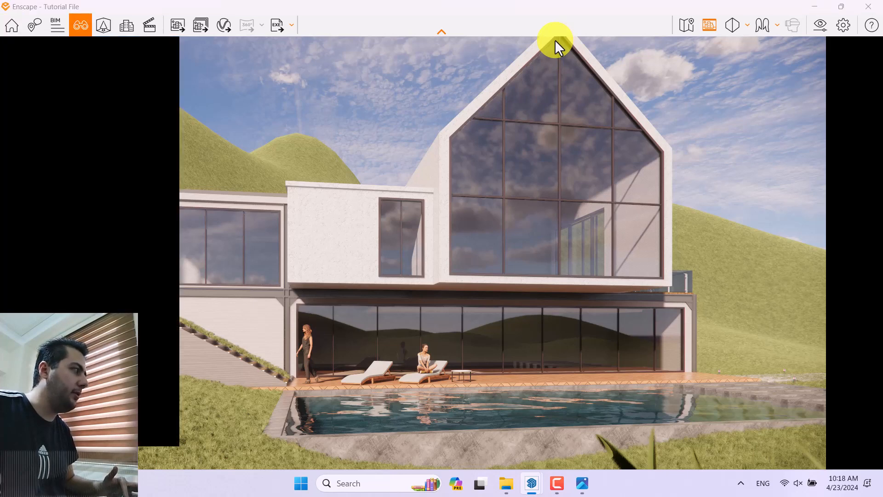
pyautogui.click(166, 165)
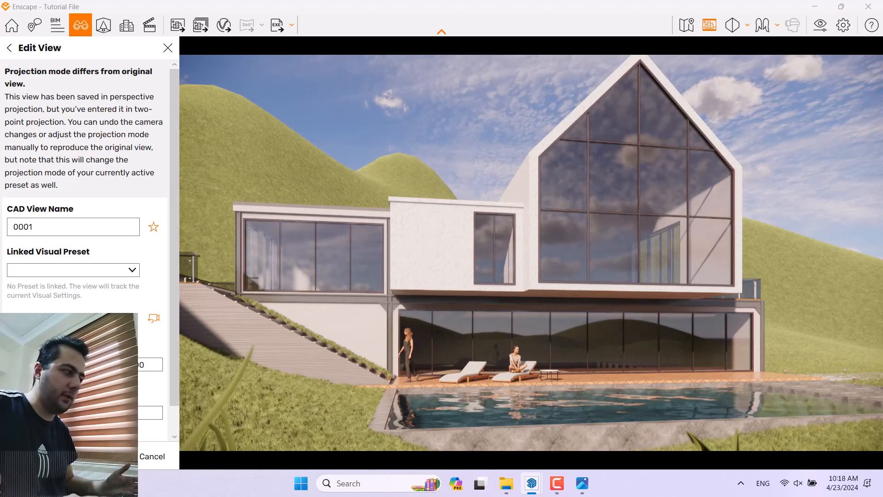
pyautogui.moveTo(532, 253); pyautogui.dragTo(531, 240)
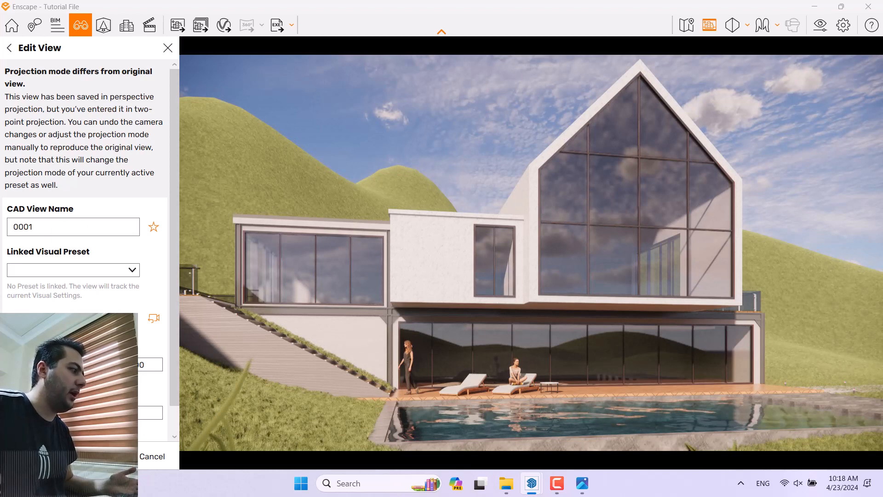
pyautogui.click(107, 455)
# Step: Fine-tune the camera yaw of view 0001, save the change and close view management
pyautogui.click(171, 168)
pyautogui.click(165, 167)
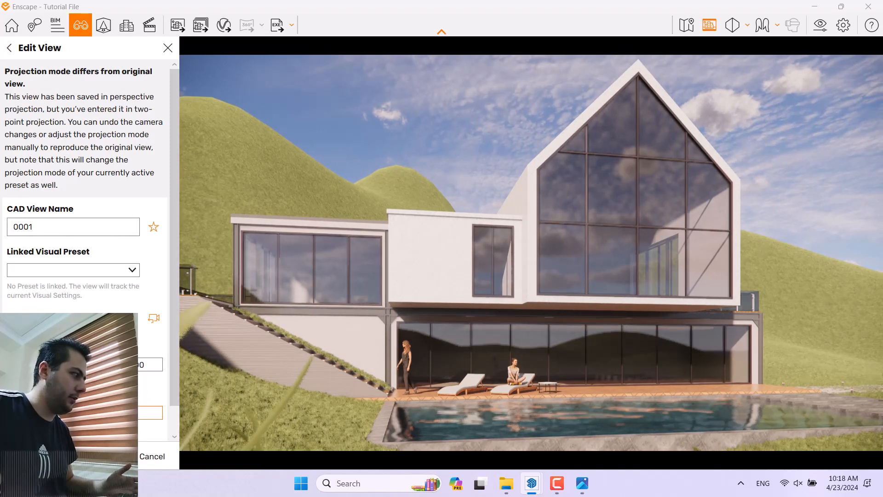
pyautogui.click(104, 456)
pyautogui.click(93, 168)
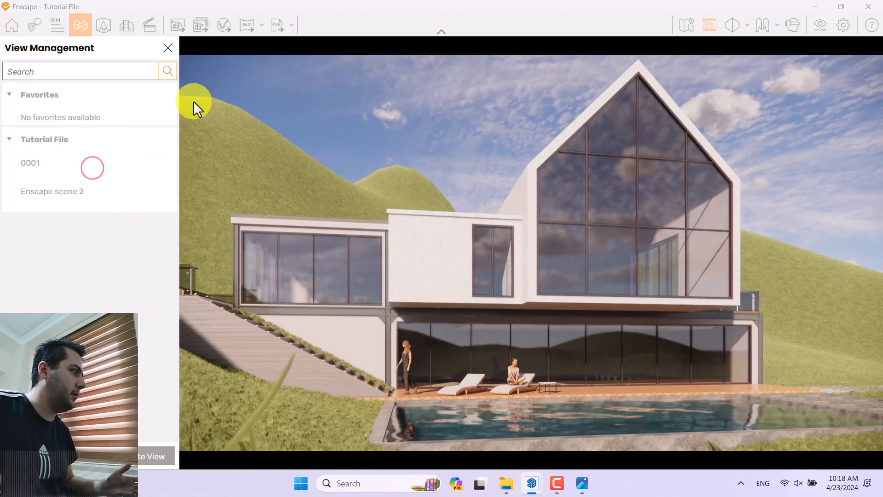
pyautogui.click(175, 53)
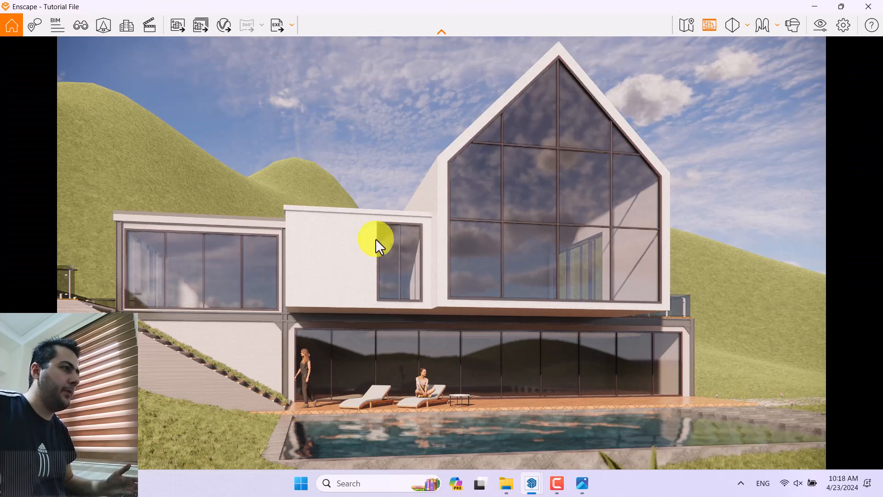
# Step: Switch the rendering style mode to White and look at the house from a few camera angles
pyautogui.click(822, 23)
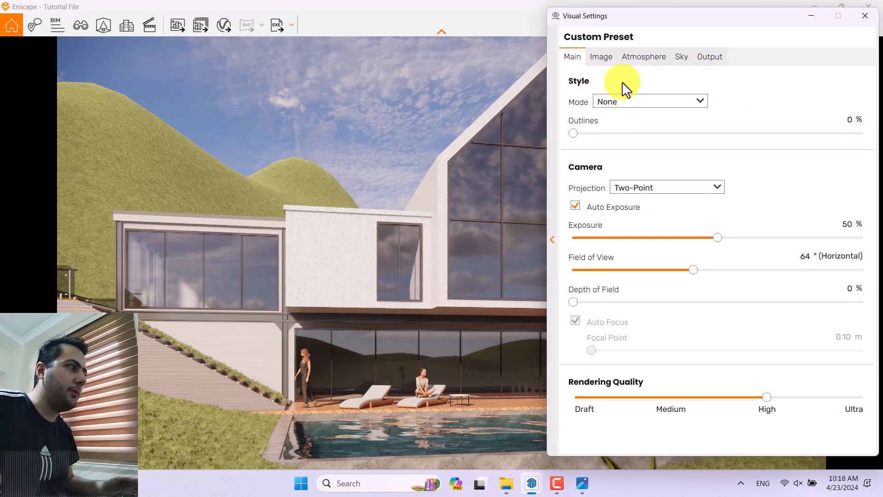
pyautogui.click(605, 103)
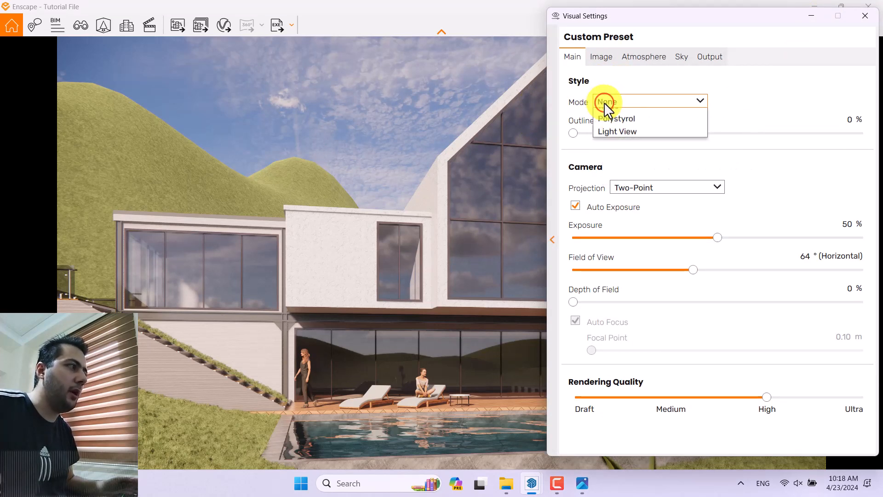
pyautogui.click(627, 129)
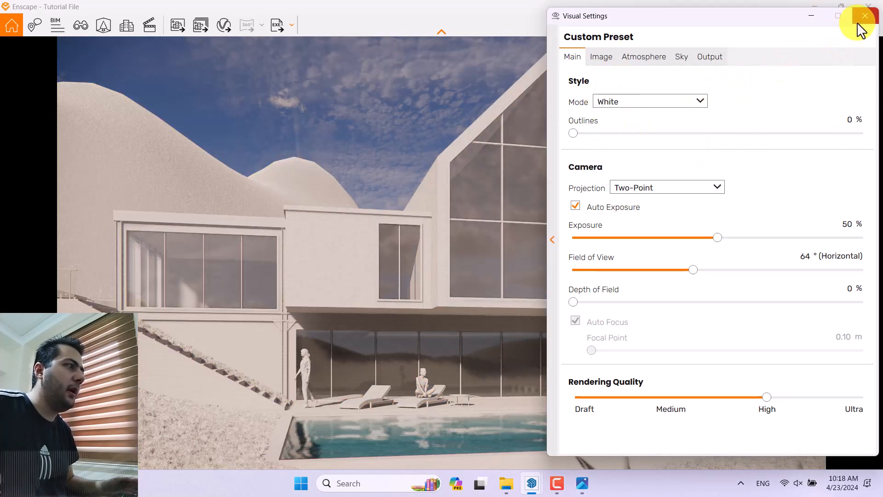
pyautogui.click(865, 16)
pyautogui.moveTo(479, 269); pyautogui.dragTo(475, 269)
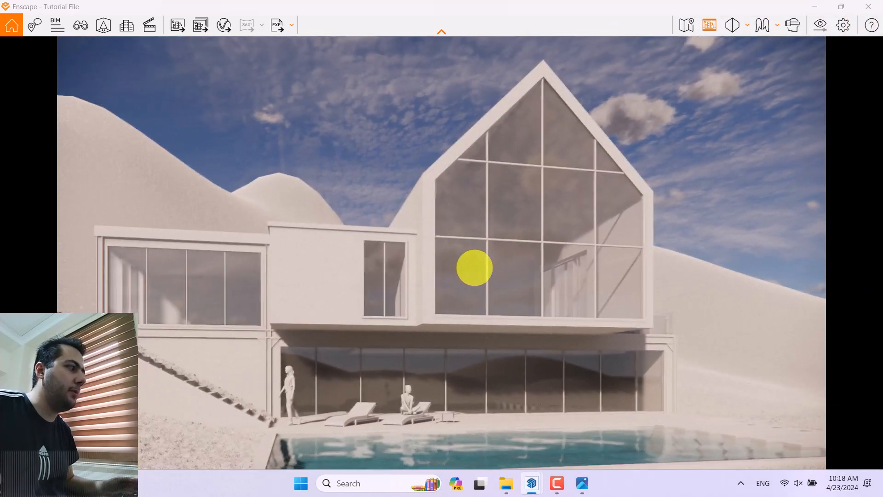
pyautogui.moveTo(474, 268); pyautogui.dragTo(477, 267, button='right')
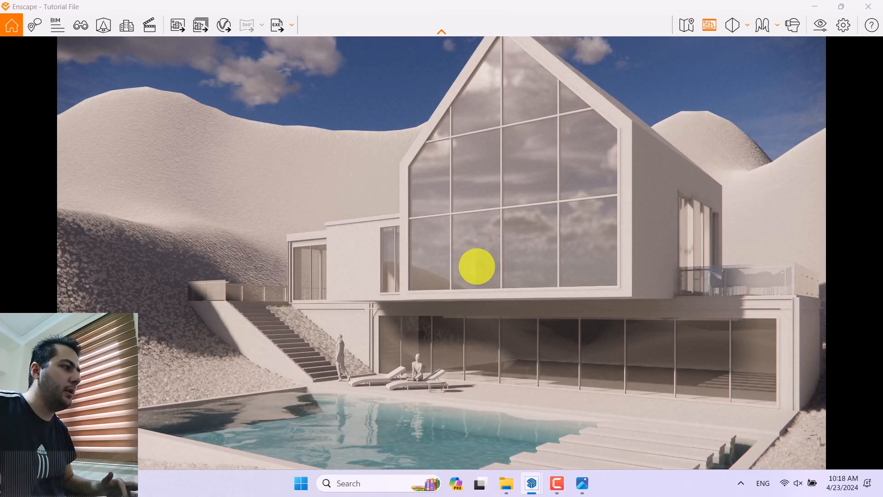
# Step: Return to saved view 0001 and set the rendering style mode back to None
pyautogui.press('f')
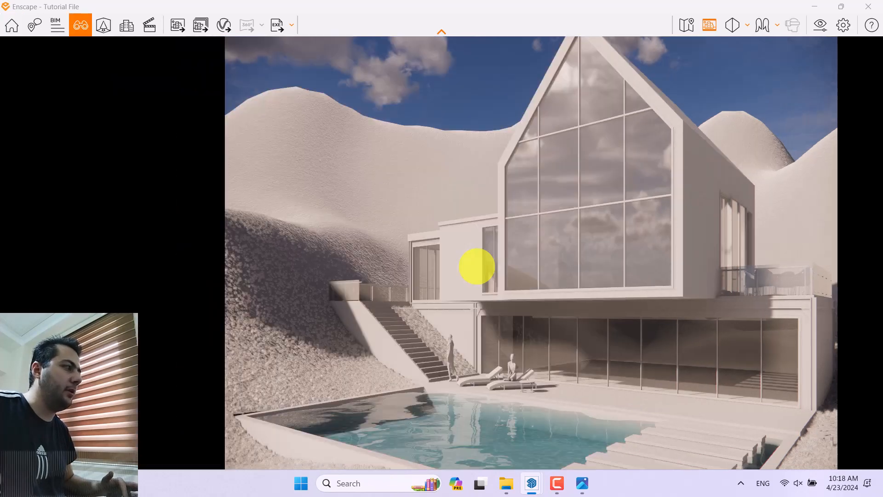
pyautogui.click(73, 163)
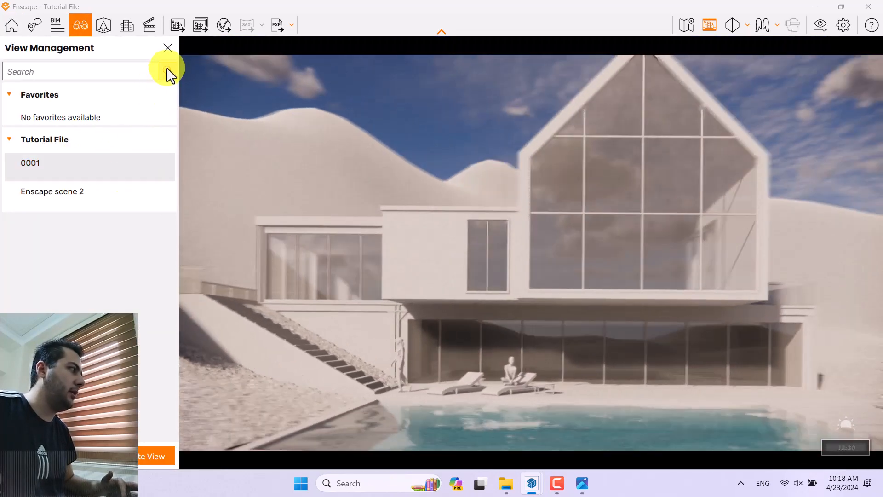
pyautogui.click(167, 48)
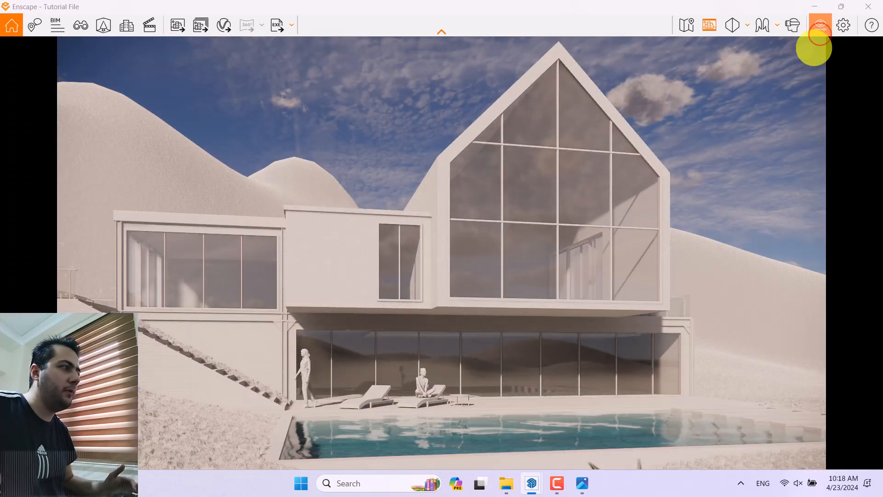
pyautogui.click(820, 26)
pyautogui.click(669, 101)
pyautogui.click(666, 116)
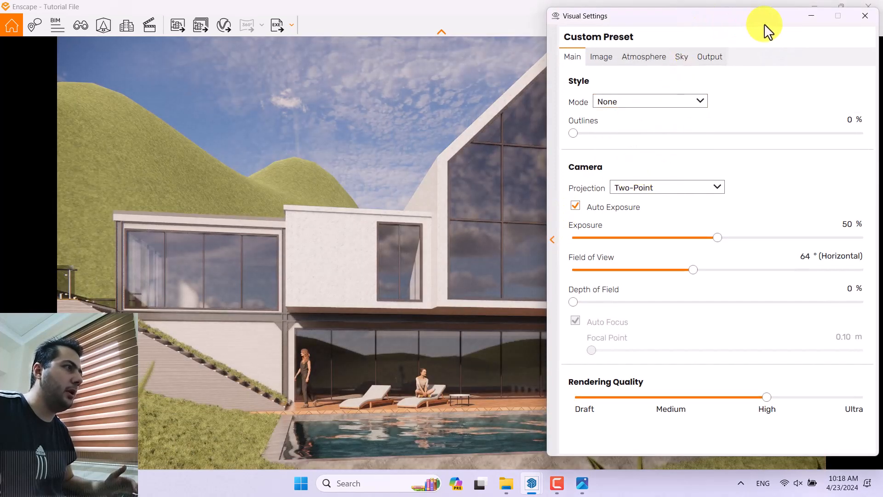
pyautogui.moveTo(765, 27); pyautogui.dragTo(819, 33)
pyautogui.moveTo(826, 32); pyautogui.dragTo(718, 32)
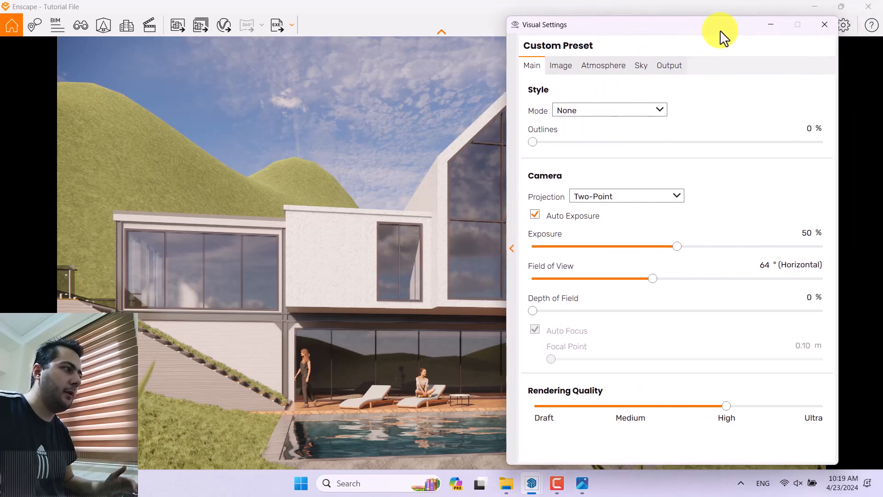
# Step: Try the camera without Auto Exposure at 30% exposure, and restore Auto Exposure and the default exposure
pyautogui.click(550, 217)
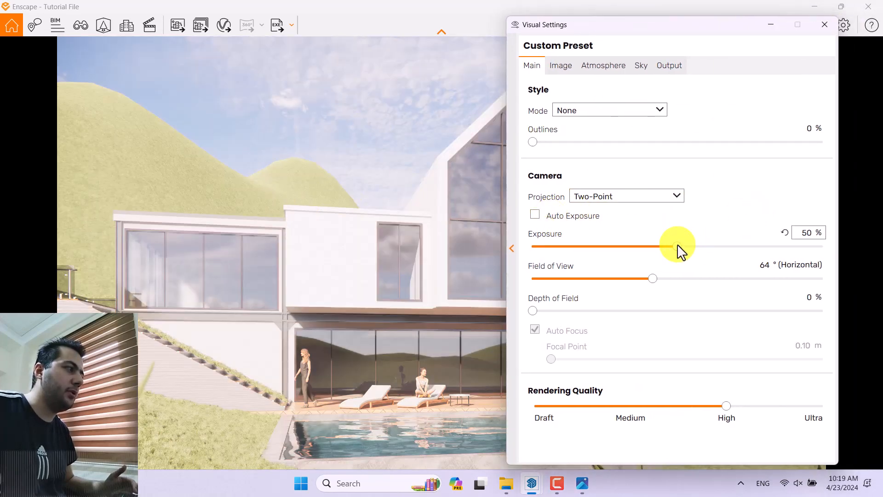
pyautogui.moveTo(677, 247); pyautogui.dragTo(621, 248)
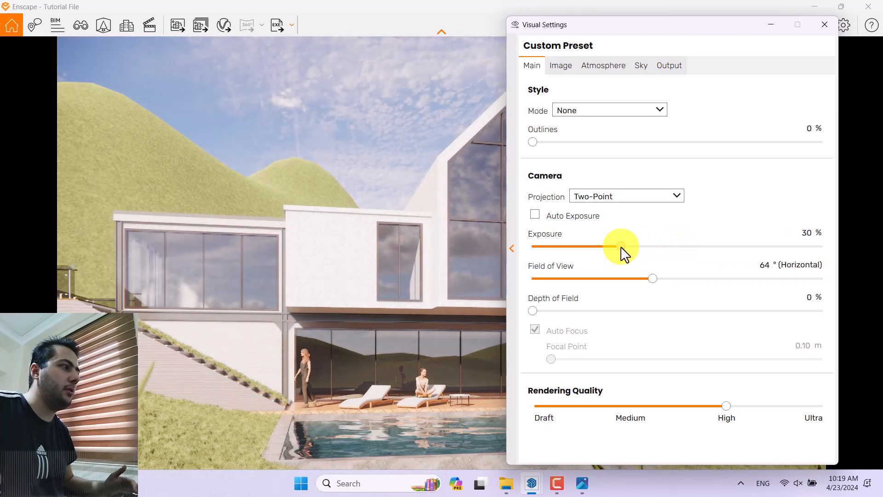
pyautogui.click(552, 216)
pyautogui.click(785, 233)
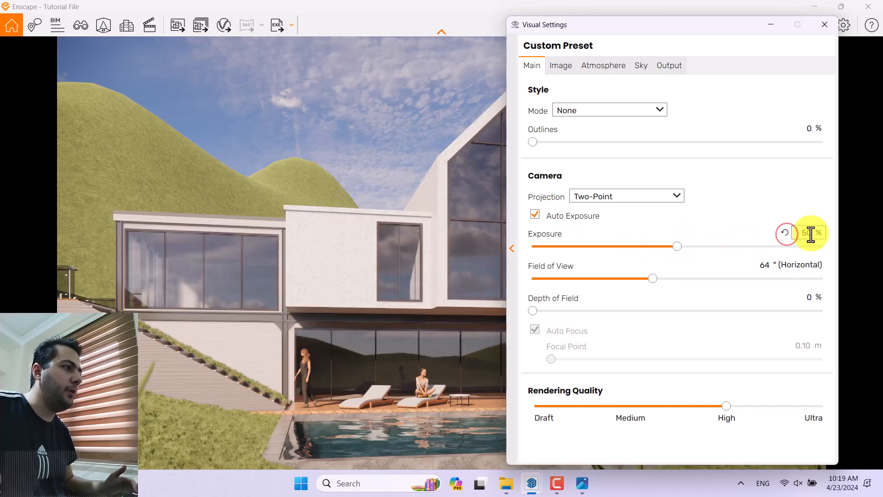
# Step: Set the camera exposure to 56%
pyautogui.click(820, 233)
pyautogui.write('56')
pyautogui.press('Return')
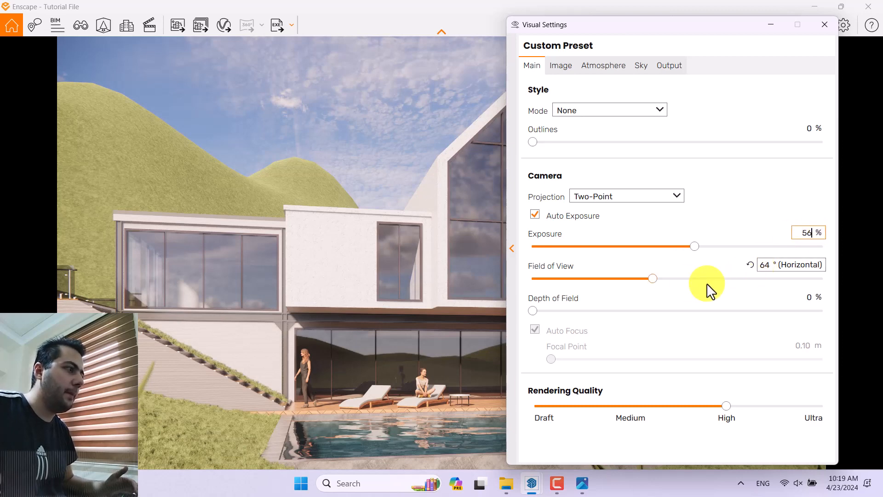
# Step: Turn off Auto Focus, set the focal point to 16.16 m and the depth of field to 11%
pyautogui.moveTo(533, 310); pyautogui.dragTo(567, 311)
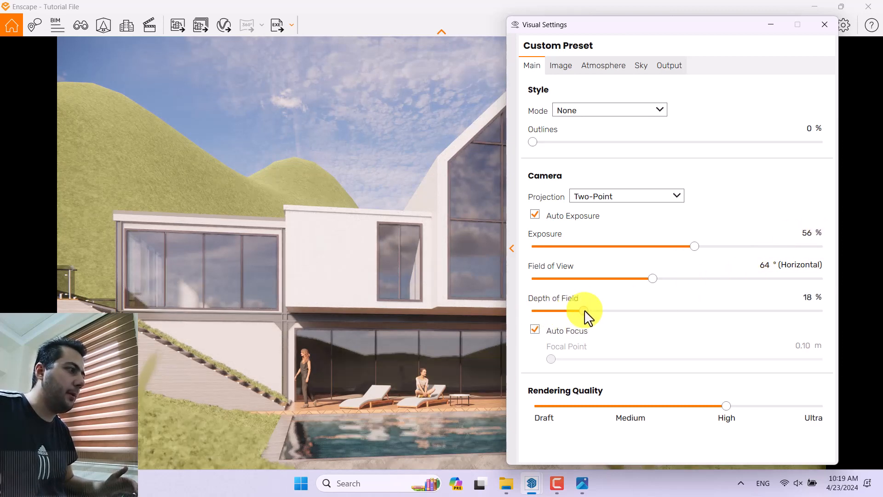
pyautogui.click(612, 311)
pyautogui.click(535, 329)
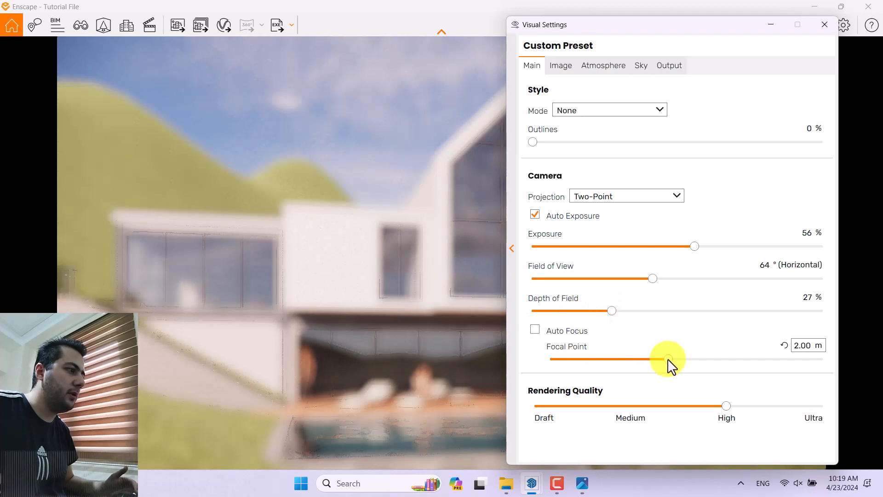
pyautogui.moveTo(668, 359); pyautogui.dragTo(751, 364)
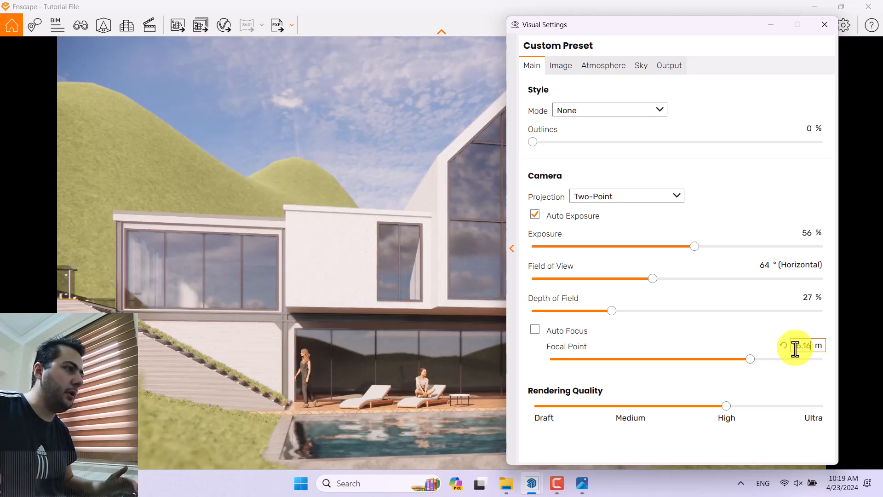
pyautogui.moveTo(611, 311); pyautogui.dragTo(567, 316)
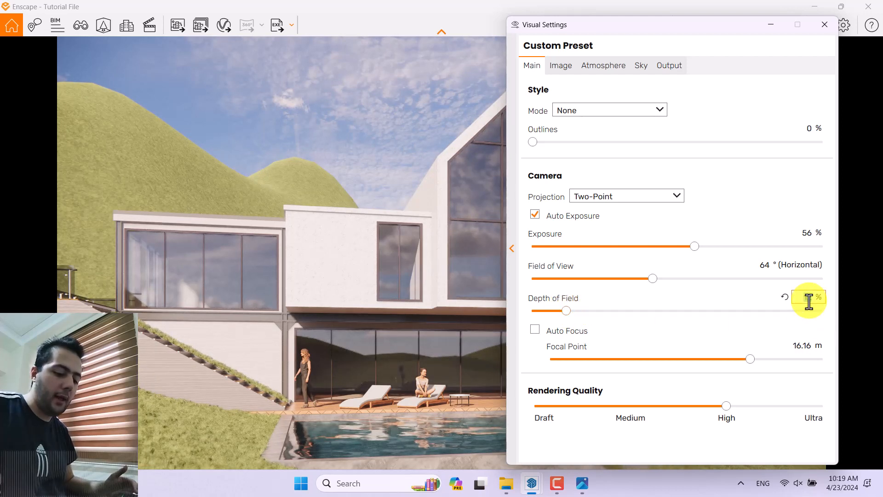
pyautogui.press('Return')
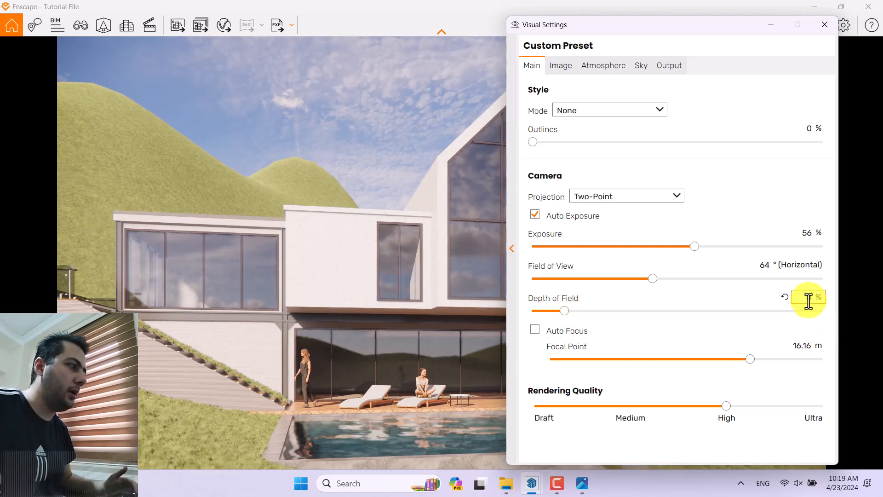
# Step: Raise the rendering quality to Ultra and set the outlines to 16%
pyautogui.moveTo(727, 404); pyautogui.dragTo(820, 406)
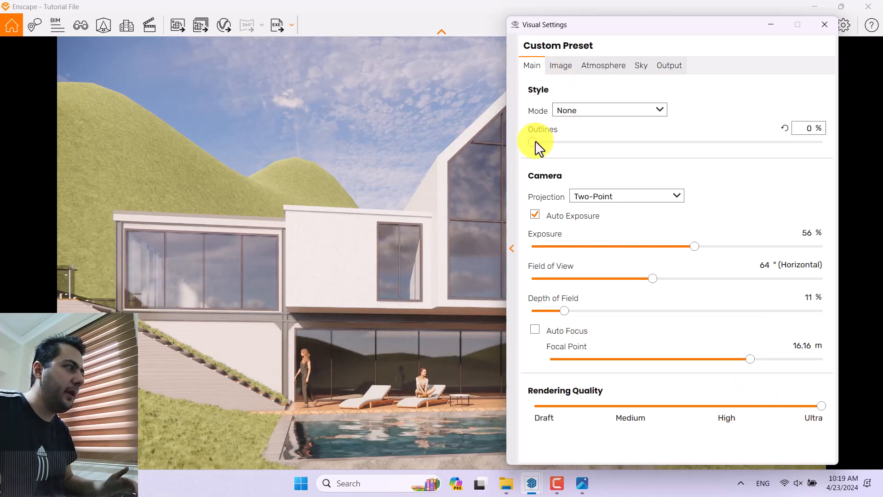
pyautogui.moveTo(540, 142); pyautogui.dragTo(584, 144)
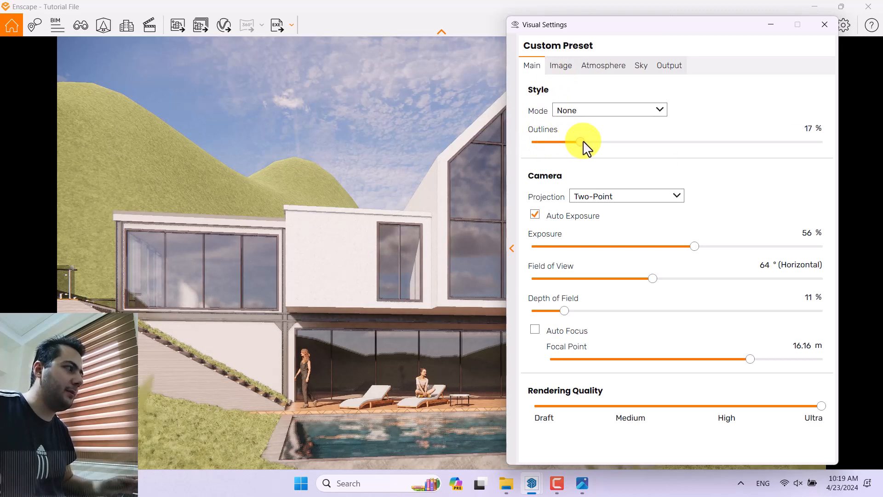
pyautogui.click(808, 129)
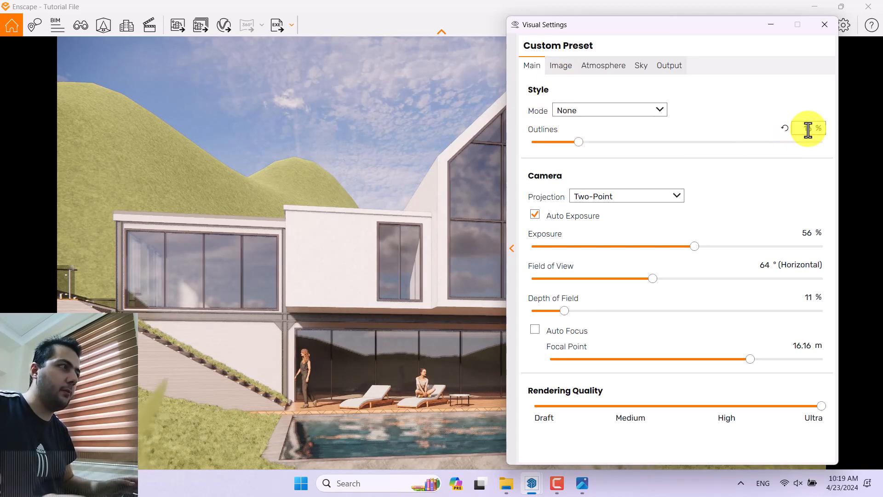
pyautogui.write('16')
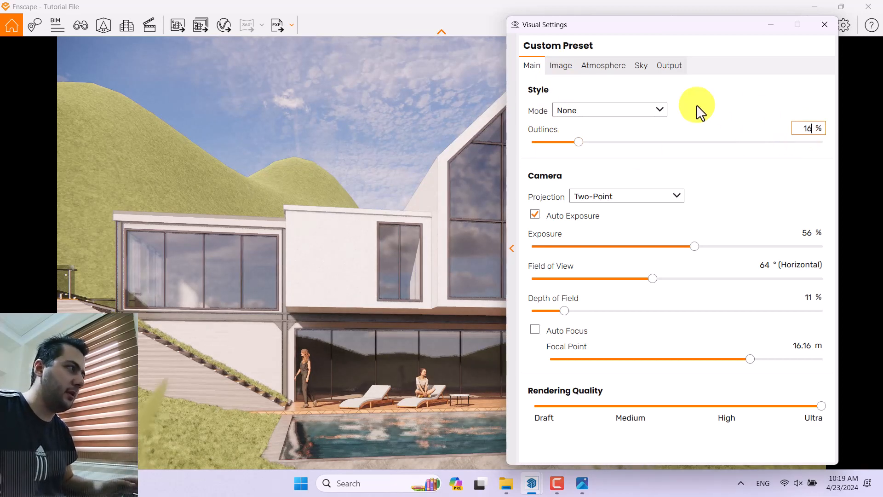
# Step: Enable Auto Contrast in the image corrections and set the saturation to 102%
pyautogui.click(571, 68)
pyautogui.click(539, 110)
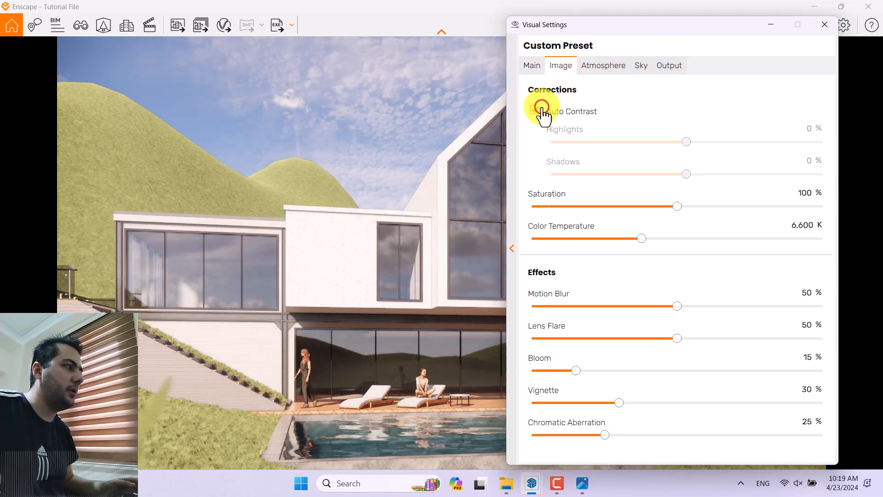
pyautogui.moveTo(708, 28); pyautogui.dragTo(220, 34)
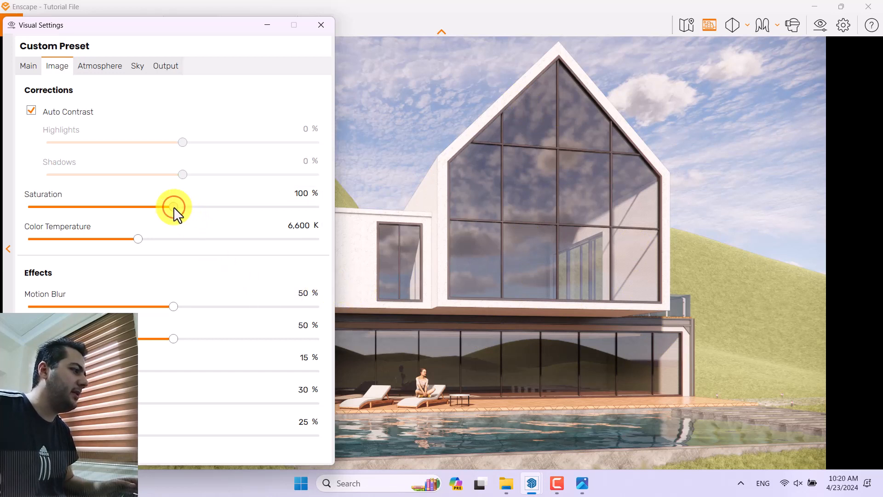
pyautogui.moveTo(173, 207); pyautogui.dragTo(190, 207)
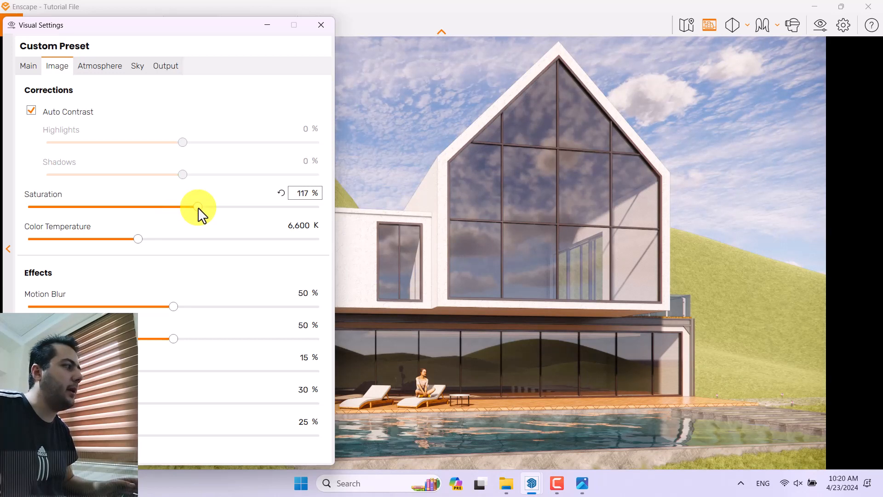
pyautogui.moveTo(197, 207); pyautogui.dragTo(236, 207)
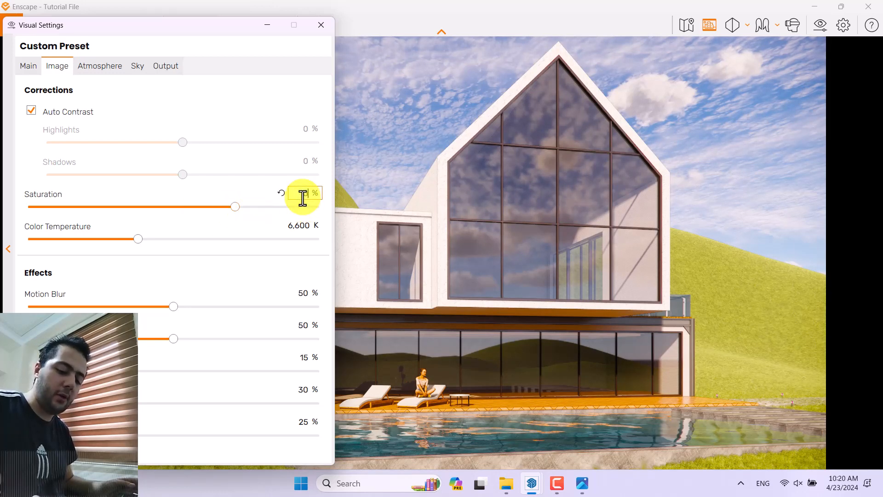
pyautogui.write('102')
pyautogui.press('Return')
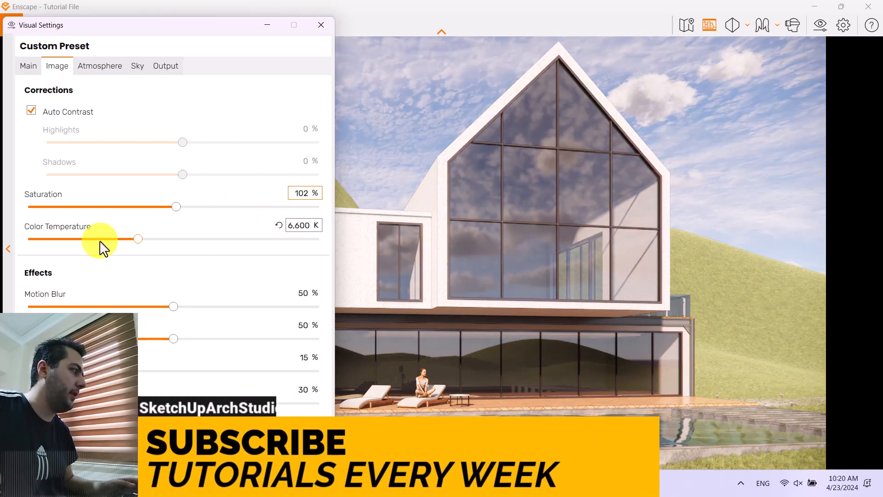
# Step: Set the image's color temperature to 5,600 K
pyautogui.moveTo(138, 239); pyautogui.dragTo(95, 239)
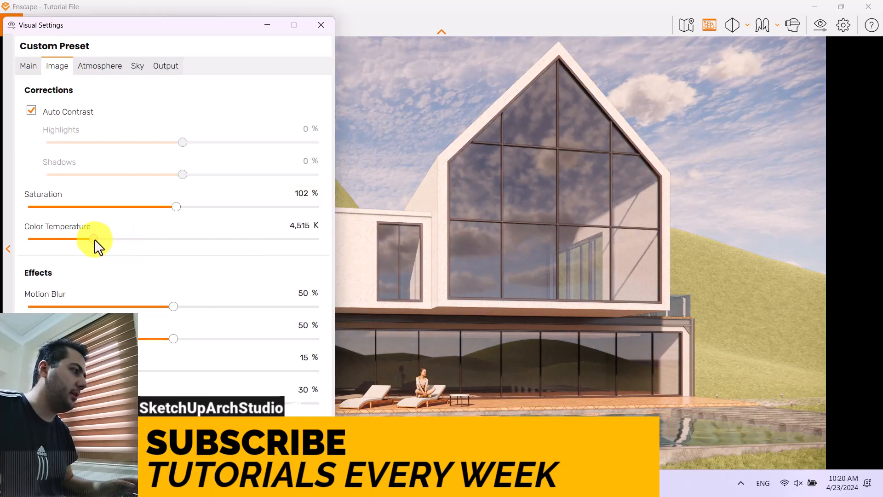
pyautogui.click(300, 225)
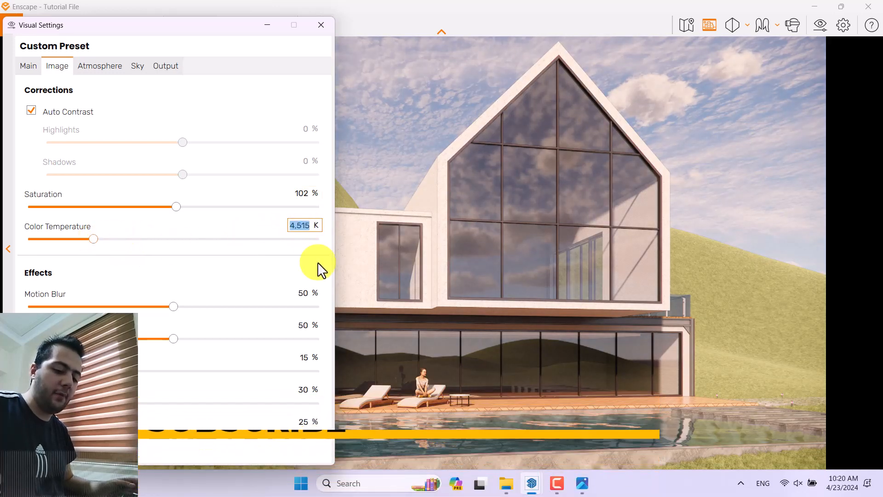
pyautogui.write('5600')
pyautogui.press('Return')
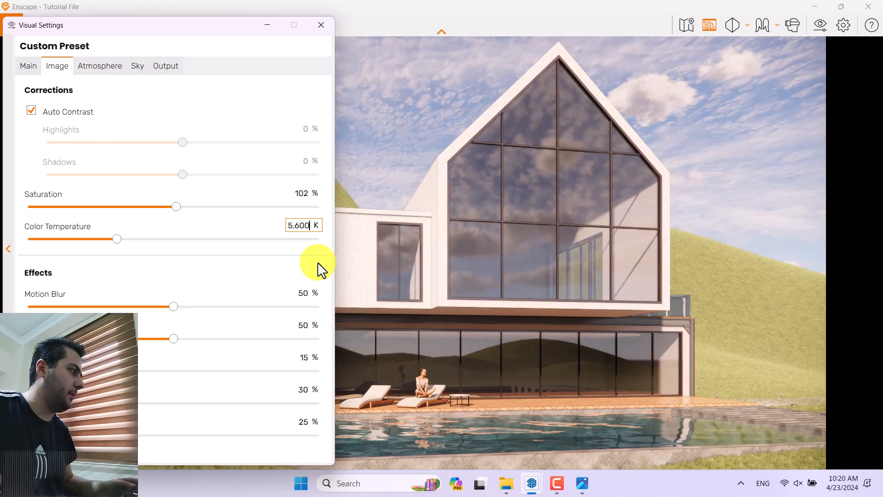
# Step: Reduce the motion blur, bloom and lens flare effects to 0%
pyautogui.moveTo(173, 307); pyautogui.dragTo(5, 305)
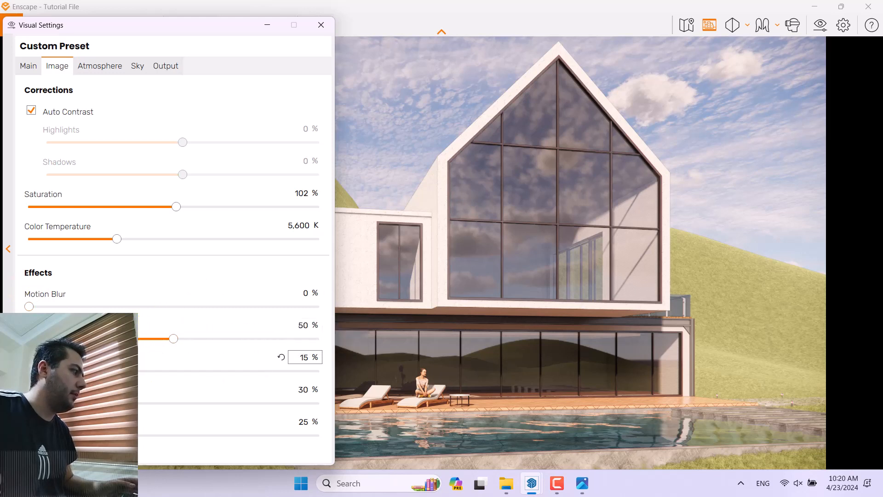
pyautogui.click(302, 360)
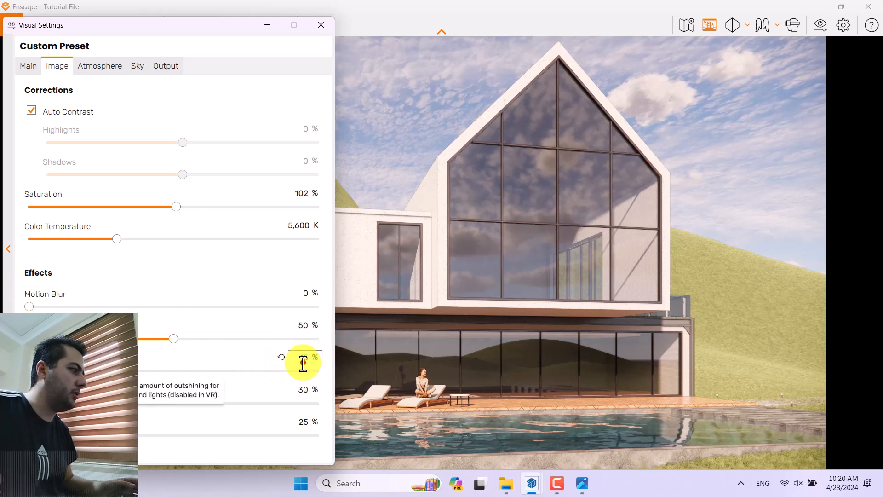
pyautogui.write('0')
pyautogui.press('Return')
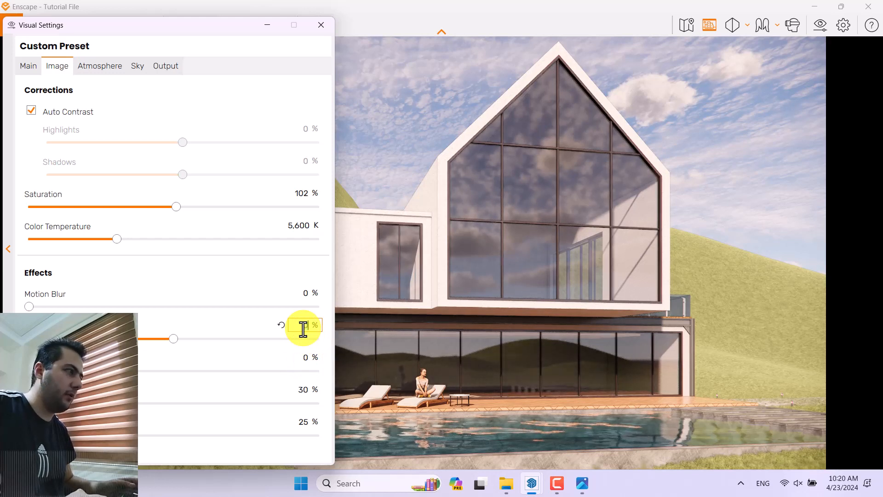
pyautogui.write('0')
pyautogui.press('Return')
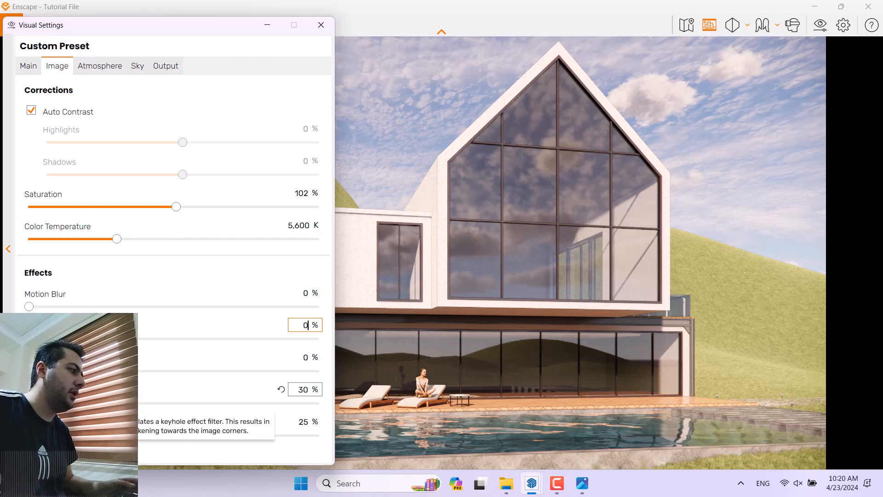
# Step: Set the vignette effect to 26% and the chromatic aberration to 4%
pyautogui.doubleClick(303, 389)
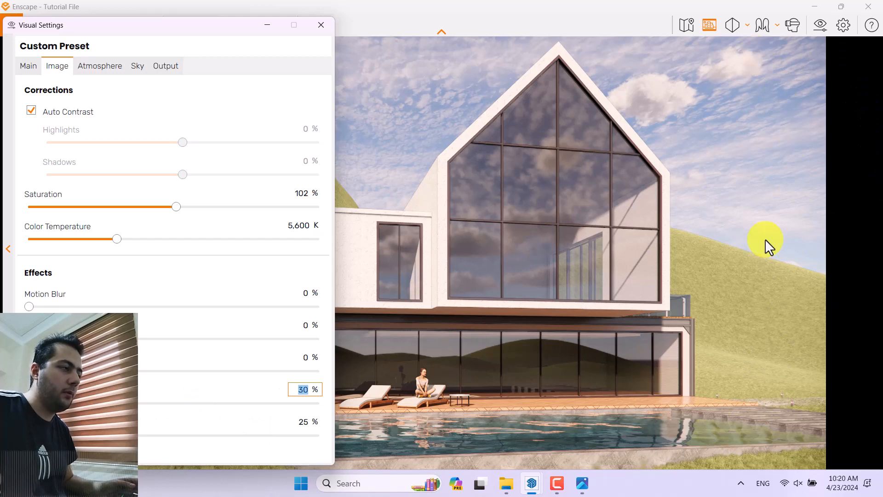
pyautogui.moveTo(115, 403); pyautogui.dragTo(280, 406)
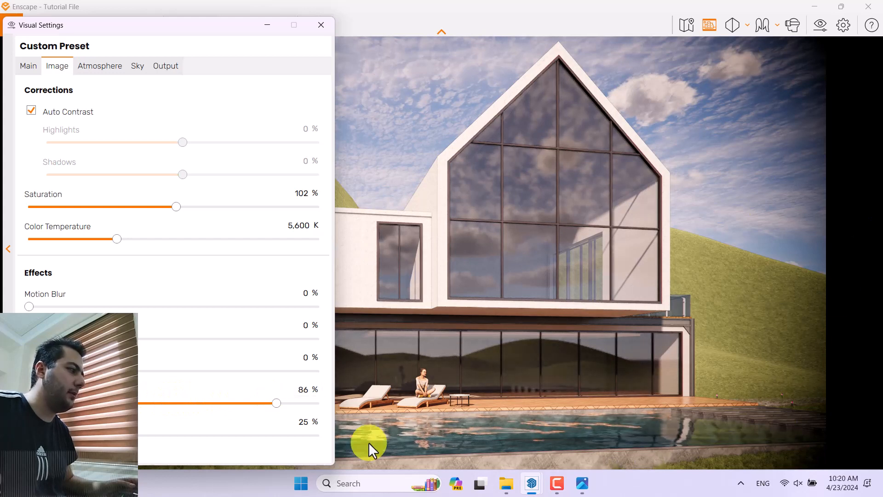
pyautogui.click(305, 390)
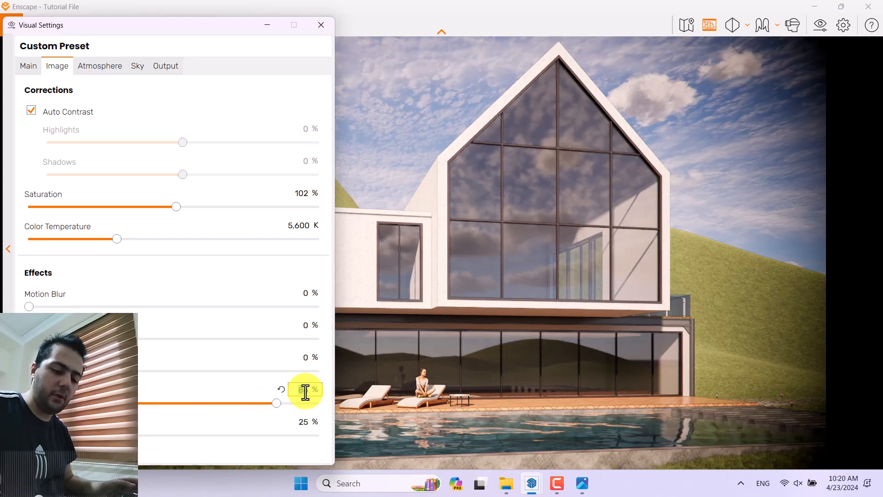
pyautogui.press('Return')
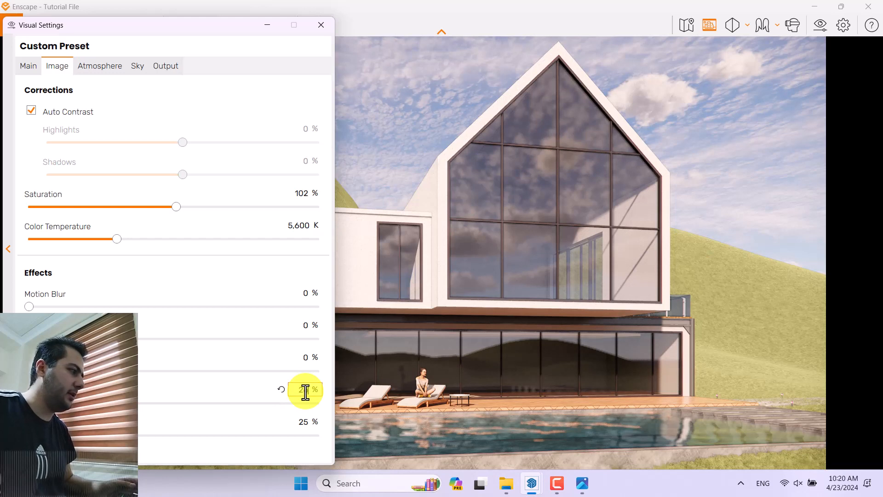
pyautogui.click(304, 422)
pyautogui.write('4')
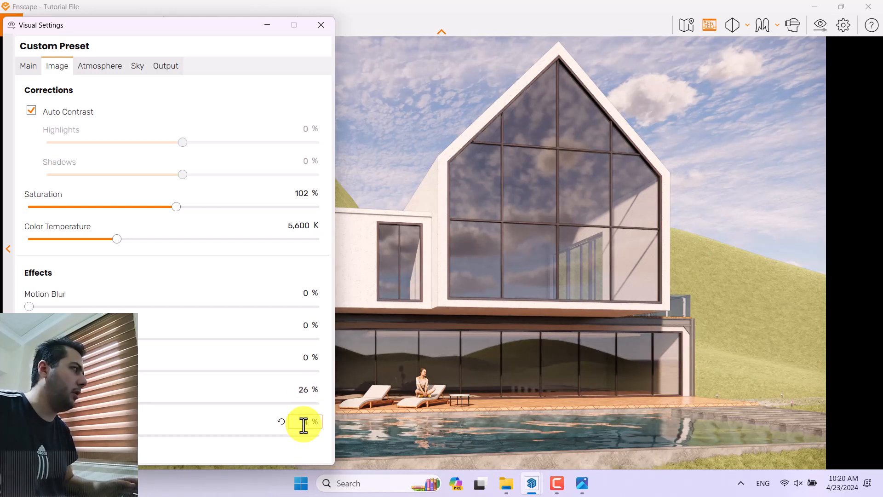
# Step: Set the atmosphere's fog height to 36 m and the fog intensity to 6%
pyautogui.click(101, 69)
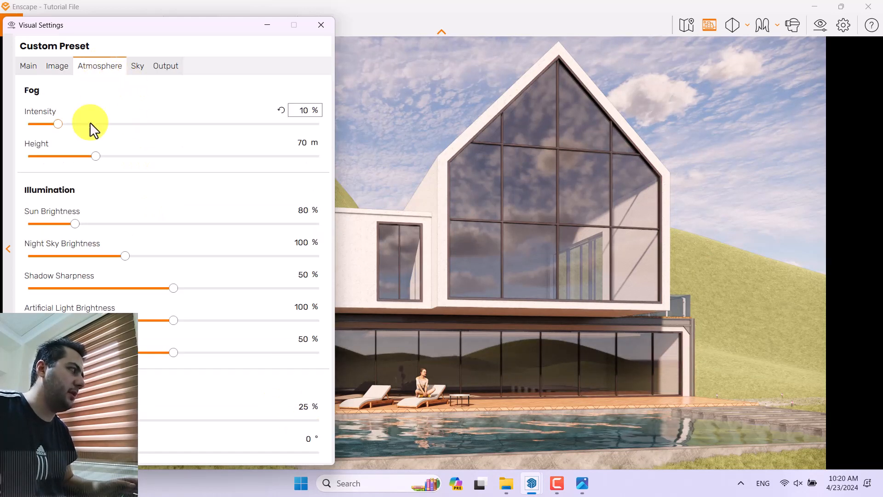
pyautogui.moveTo(59, 124); pyautogui.dragTo(29, 125)
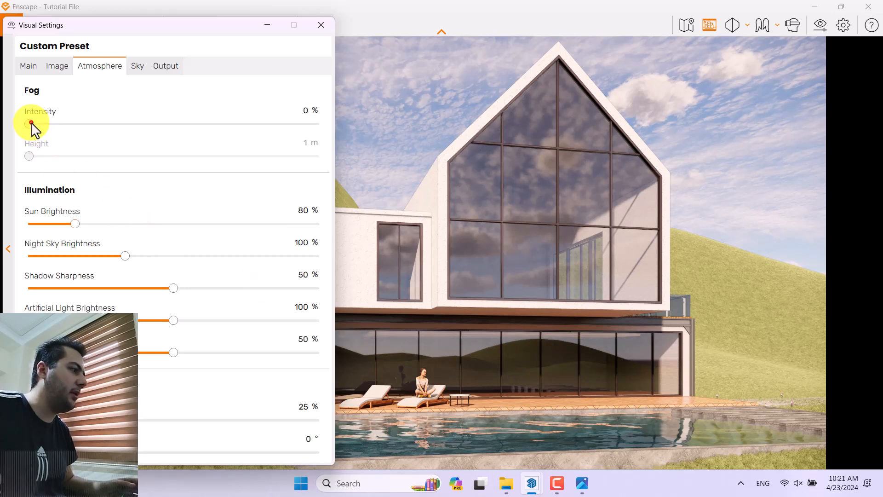
pyautogui.moveTo(29, 124); pyautogui.dragTo(146, 132)
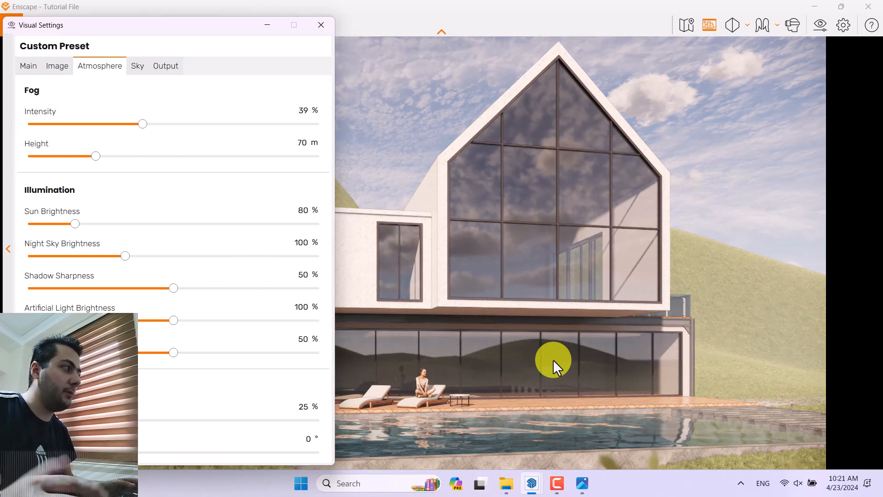
pyautogui.click(304, 110)
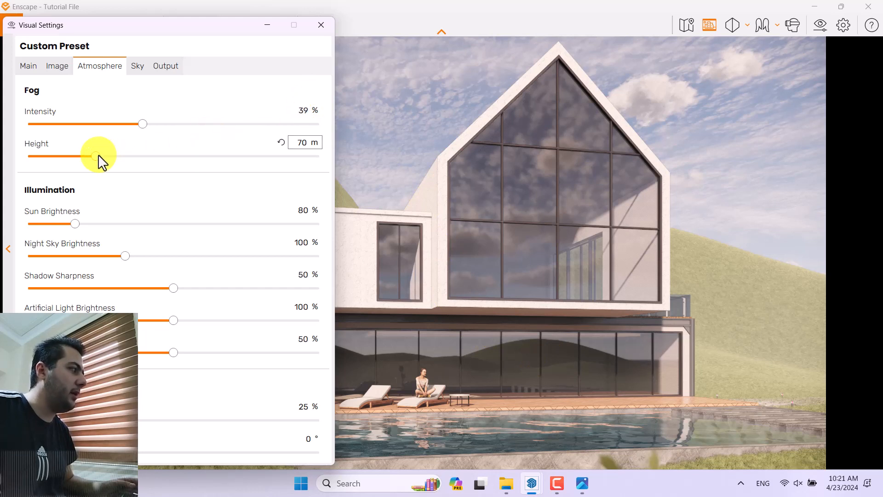
pyautogui.moveTo(98, 157); pyautogui.dragTo(163, 157)
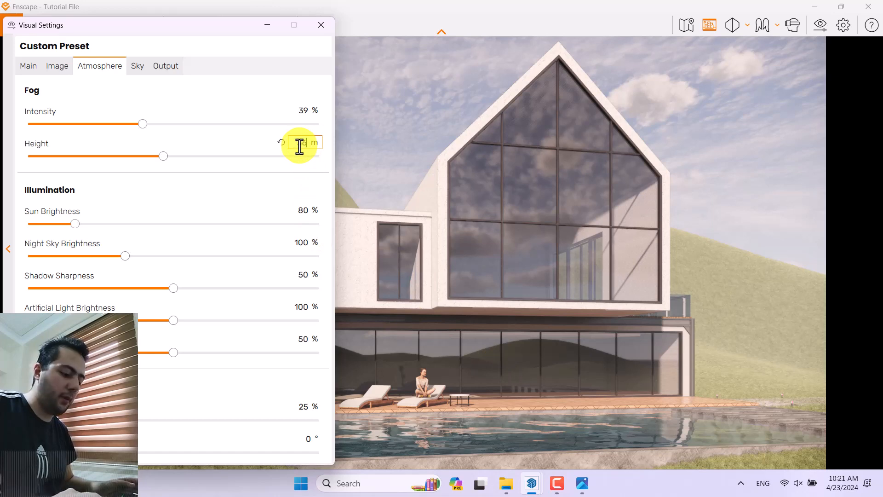
pyautogui.press('Return')
pyautogui.doubleClick(302, 111)
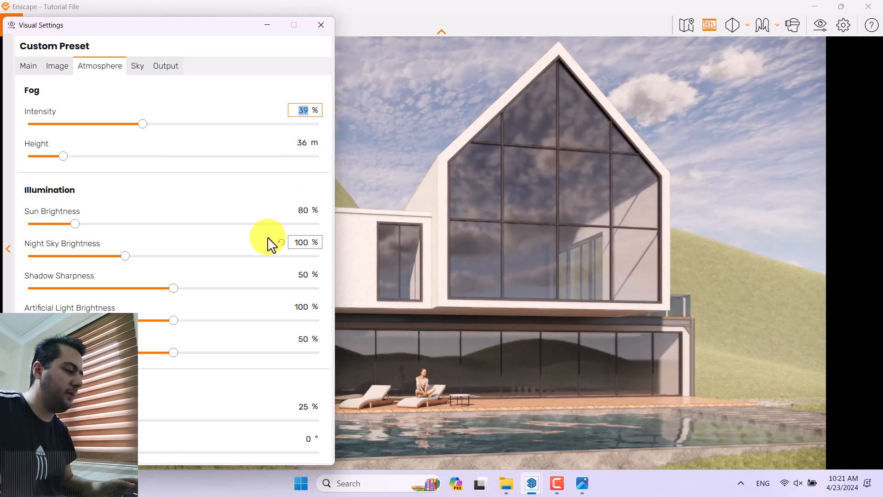
pyautogui.write('6')
pyautogui.press('Return')
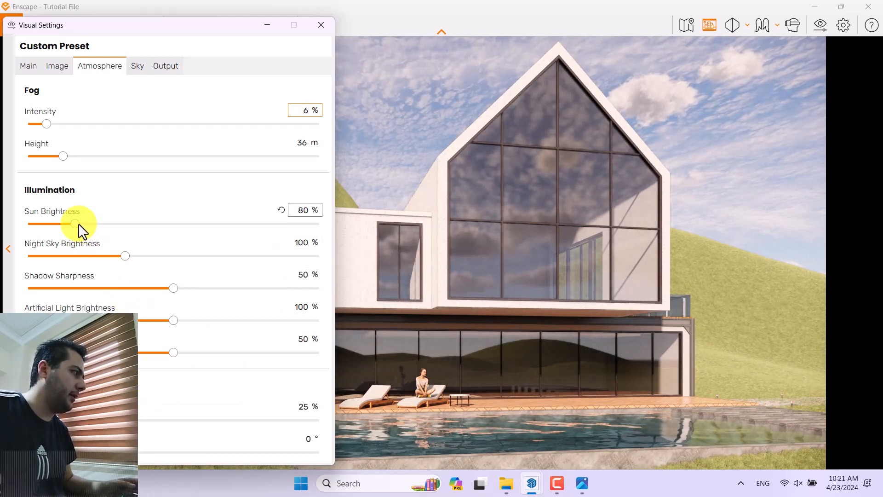
# Step: Set the sun brightness in the atmosphere illumination to 88%
pyautogui.moveTo(78, 224); pyautogui.dragTo(91, 225)
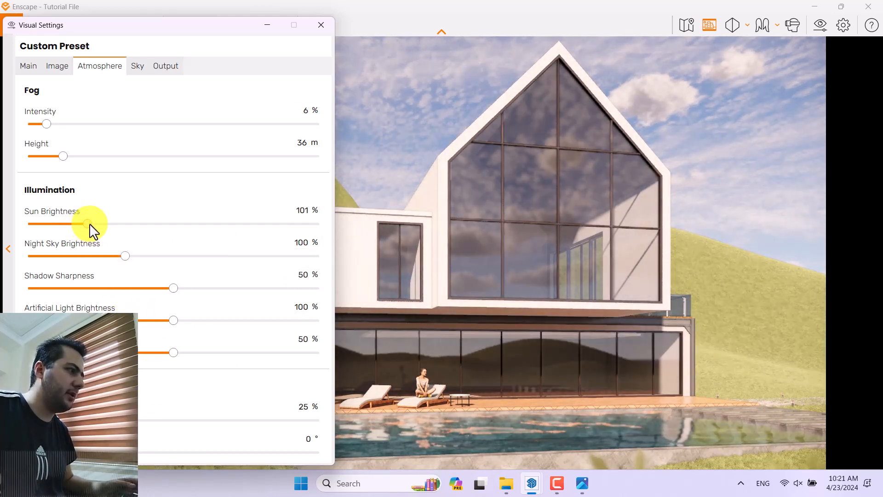
pyautogui.click(306, 211)
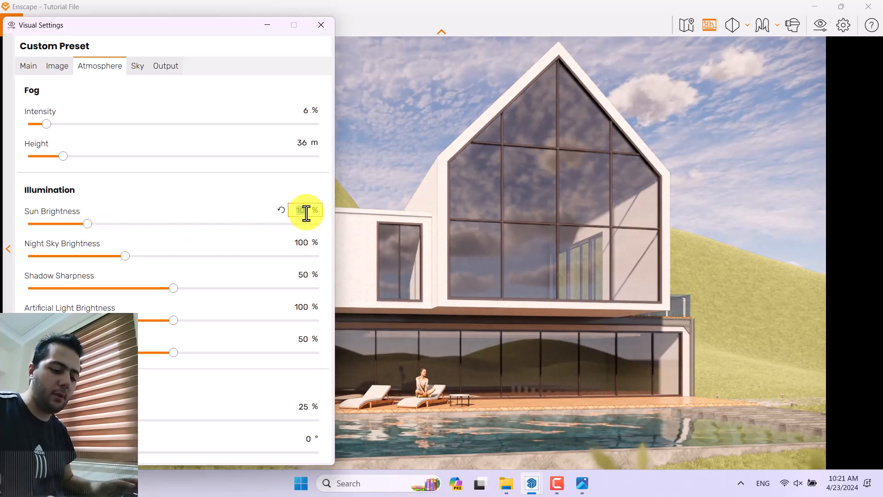
pyautogui.write('88')
pyautogui.press('Return')
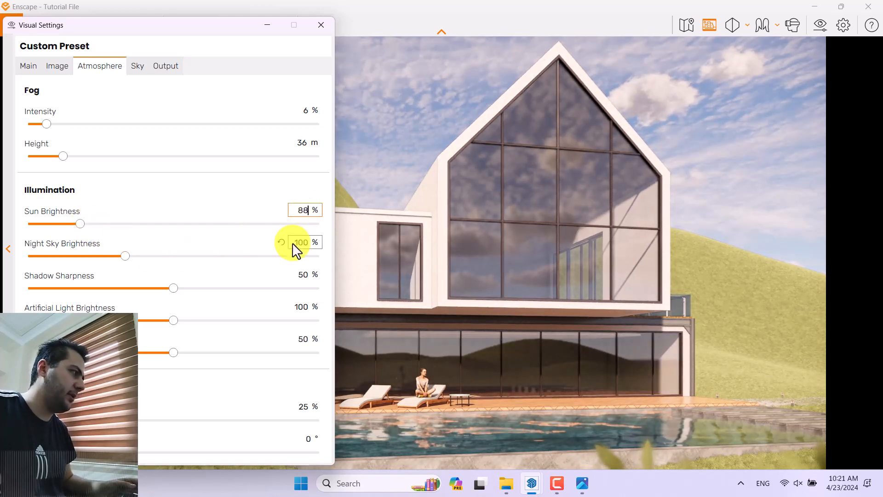
# Step: Test sharp and soft shadows close to the upper-floor glazing and set the shadow sharpness to 66%
pyautogui.click(177, 291)
pyautogui.moveTo(176, 290); pyautogui.dragTo(294, 289)
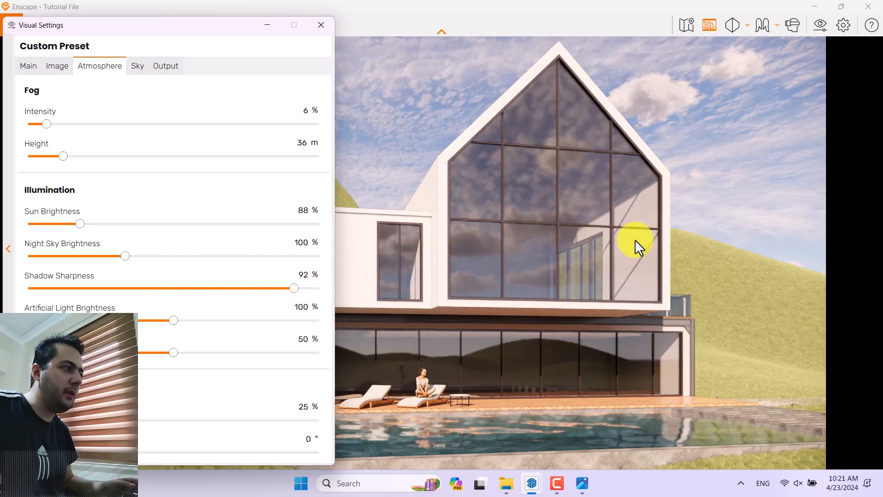
pyautogui.moveTo(635, 239); pyautogui.dragTo(610, 255, button='right')
pyautogui.rightClick(609, 254)
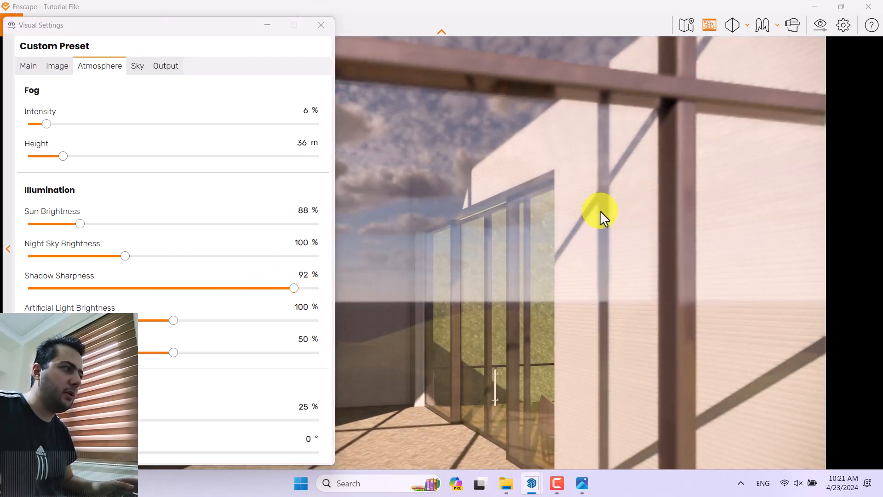
pyautogui.moveTo(294, 289); pyautogui.dragTo(68, 293)
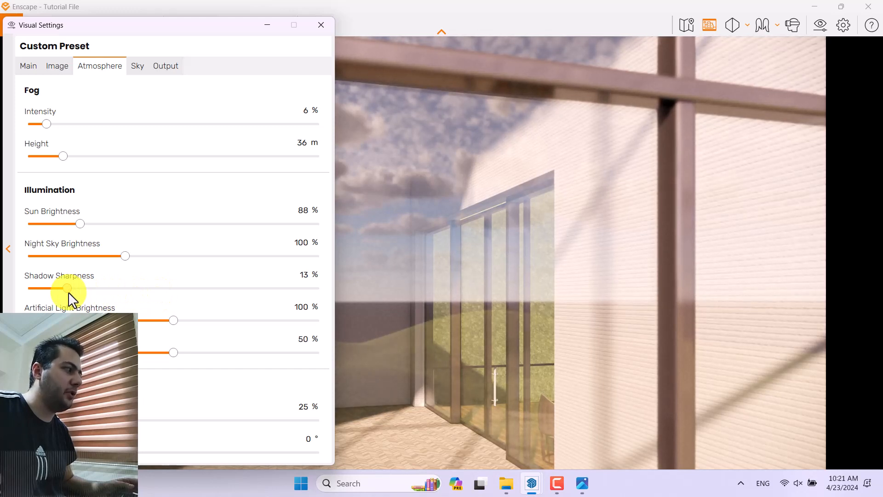
pyautogui.click(299, 275)
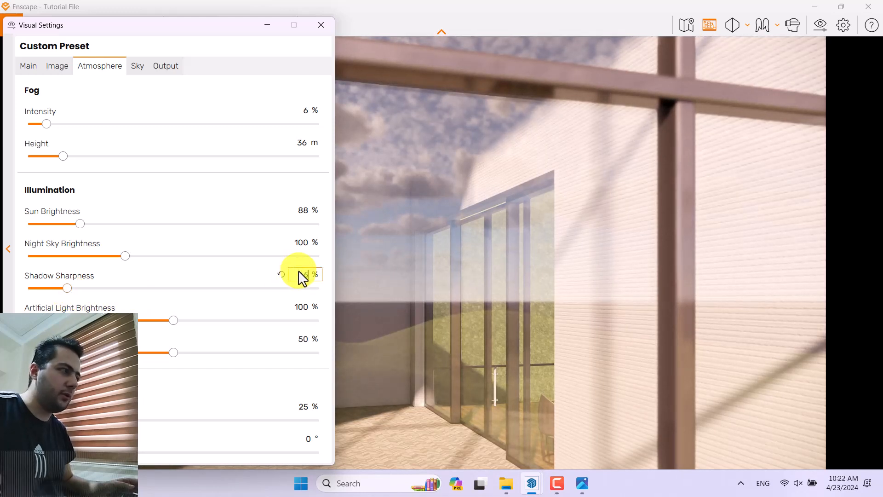
pyautogui.write('66')
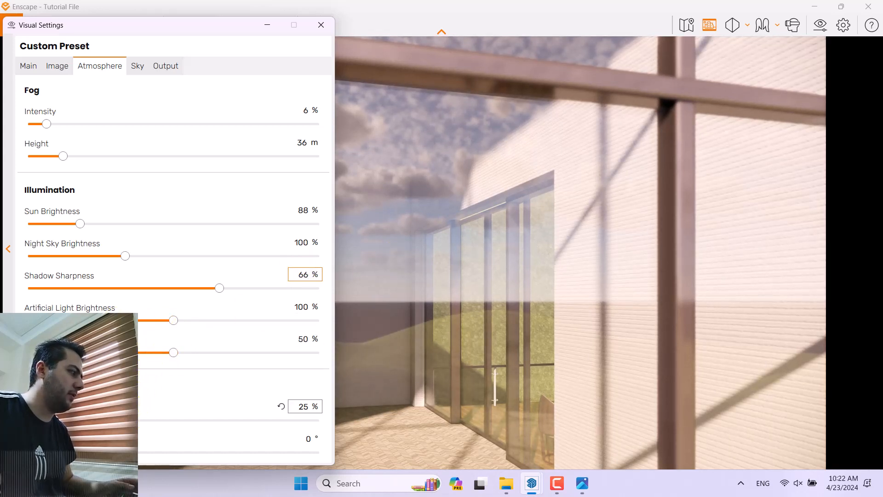
# Step: Close the visual settings and return the camera to the saved view 0001
pyautogui.click(321, 25)
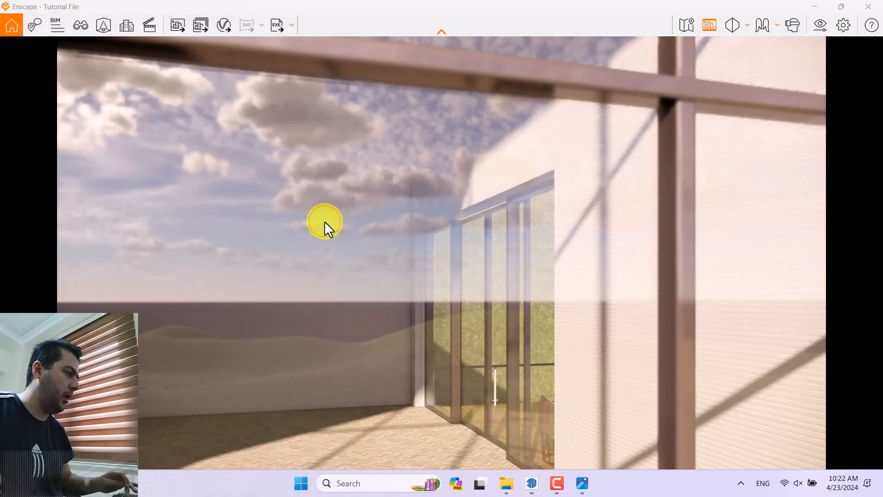
pyautogui.press('v')
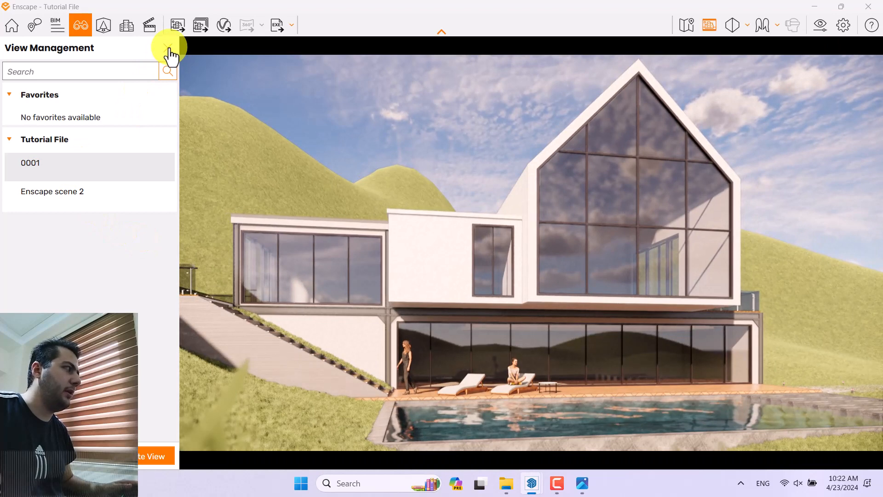
pyautogui.click(168, 47)
# Step: Clear the sky by setting cloud density, variety and cirrus amount to 0% and contrails to 0
pyautogui.click(820, 26)
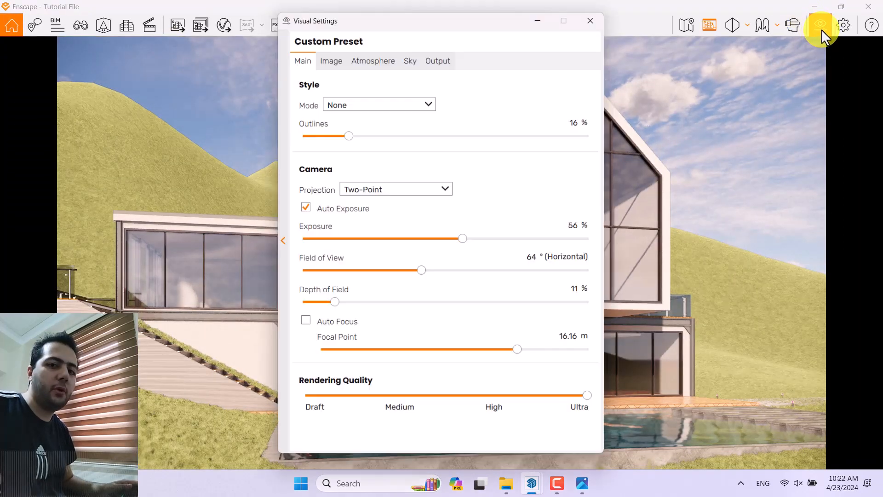
pyautogui.click(408, 58)
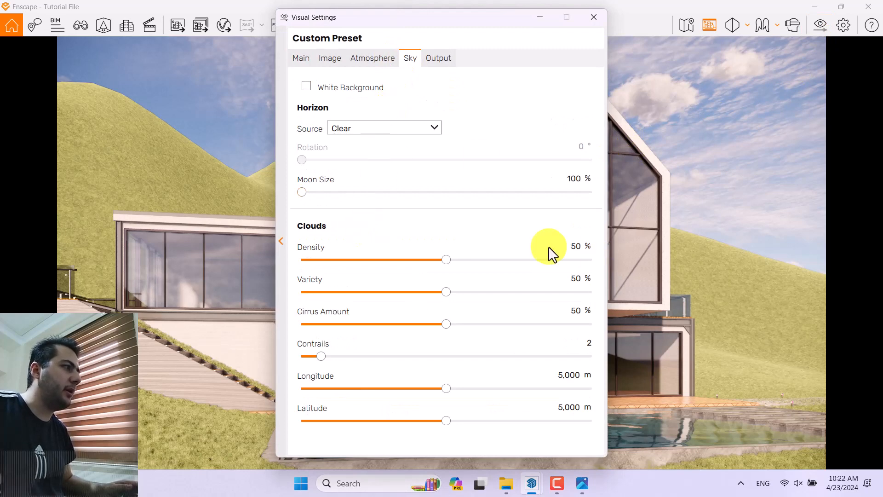
pyautogui.moveTo(454, 23); pyautogui.dragTo(110, 29)
pyautogui.moveTo(164, 20); pyautogui.dragTo(180, 21)
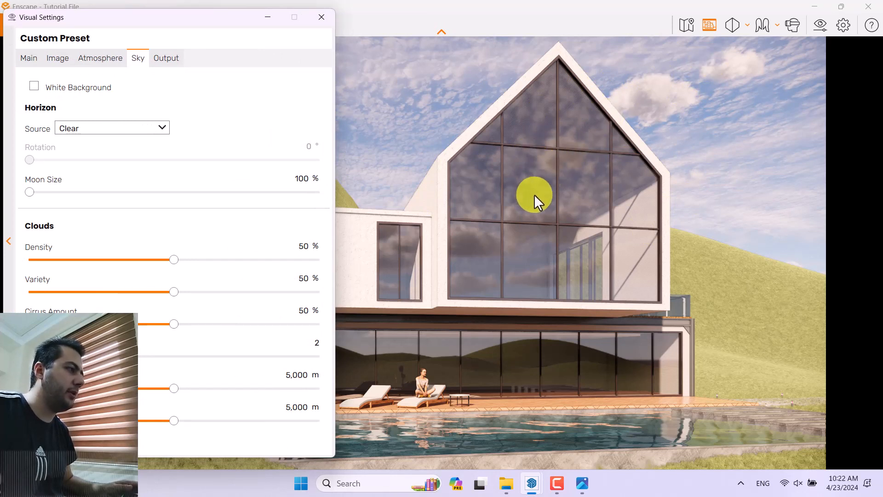
pyautogui.moveTo(173, 260); pyautogui.dragTo(8, 272)
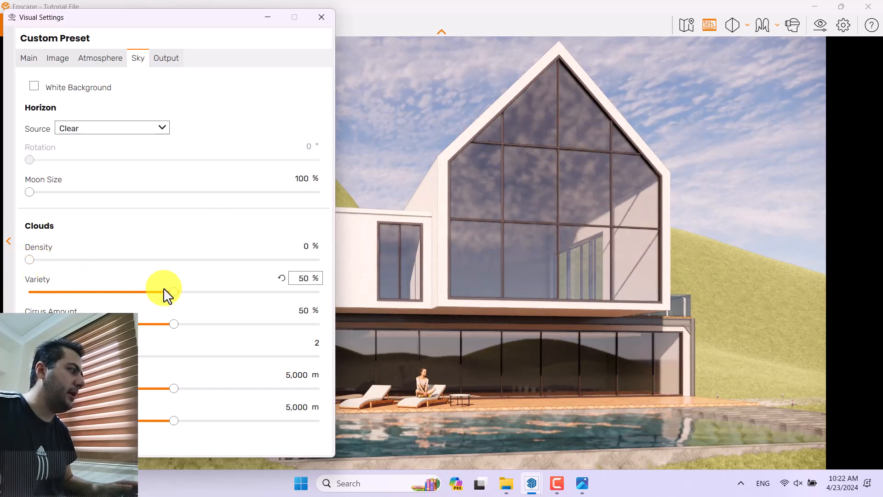
pyautogui.moveTo(174, 292); pyautogui.dragTo(6, 300)
pyautogui.moveTo(174, 324); pyautogui.dragTo(18, 325)
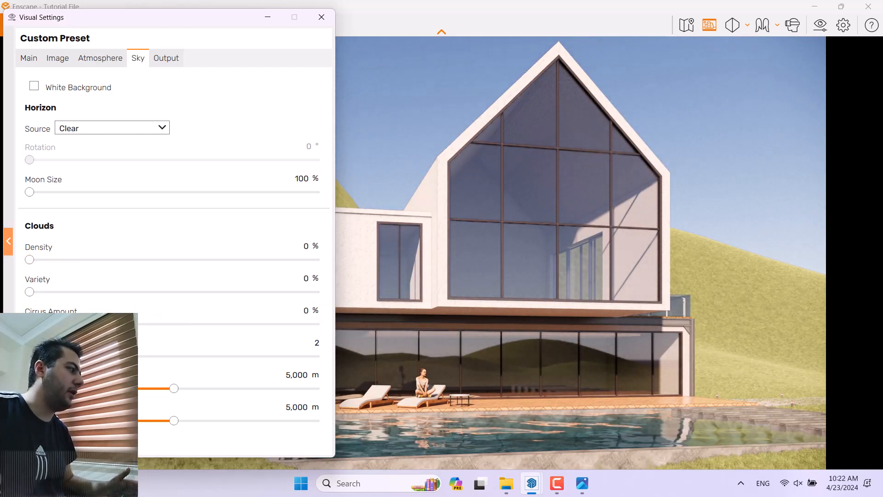
pyautogui.moveTo(59, 356); pyautogui.dragTo(9, 357)
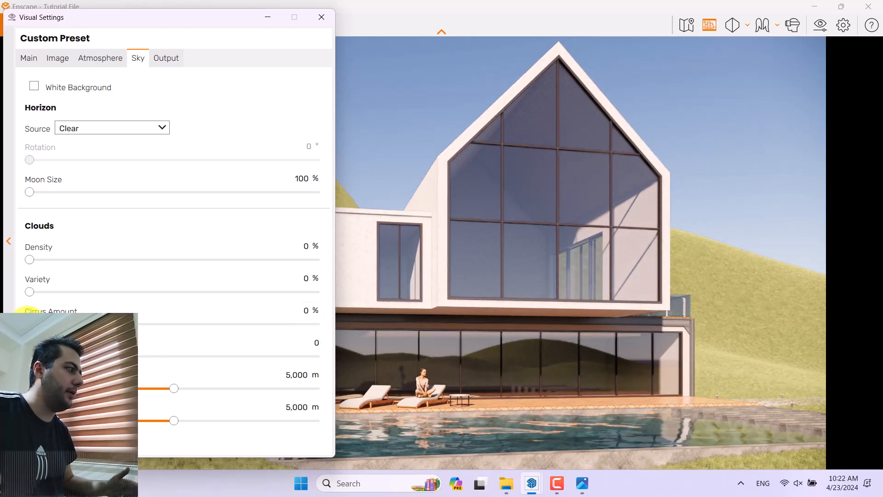
# Step: Set the clouds' cirrus amount to 11%
pyautogui.moveTo(27, 309); pyautogui.dragTo(63, 310)
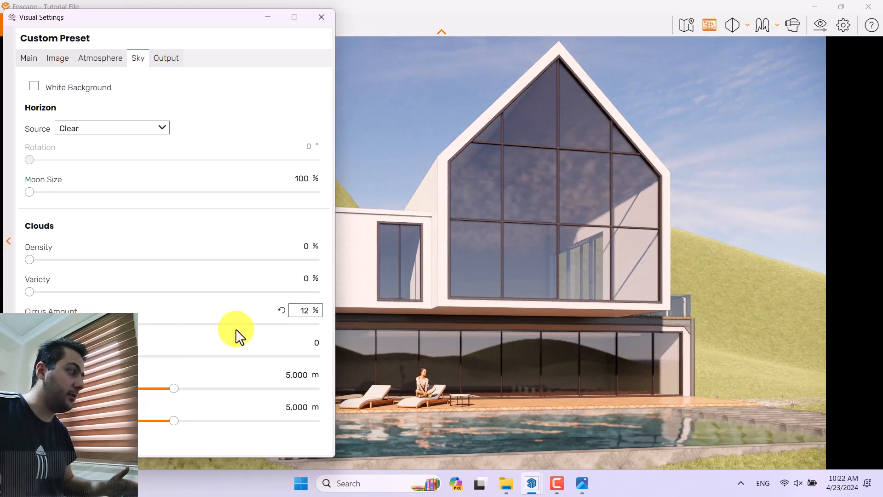
pyautogui.doubleClick(304, 312)
pyautogui.write('0')
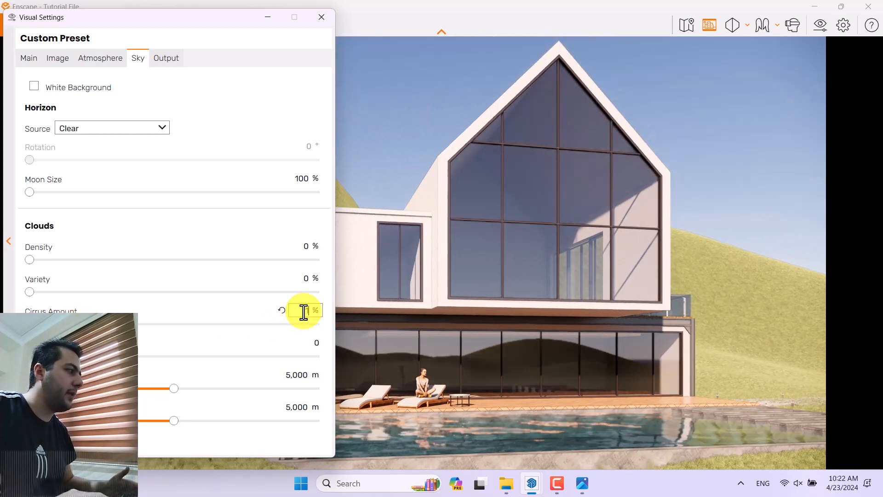
pyautogui.doubleClick(307, 312)
pyautogui.write('11')
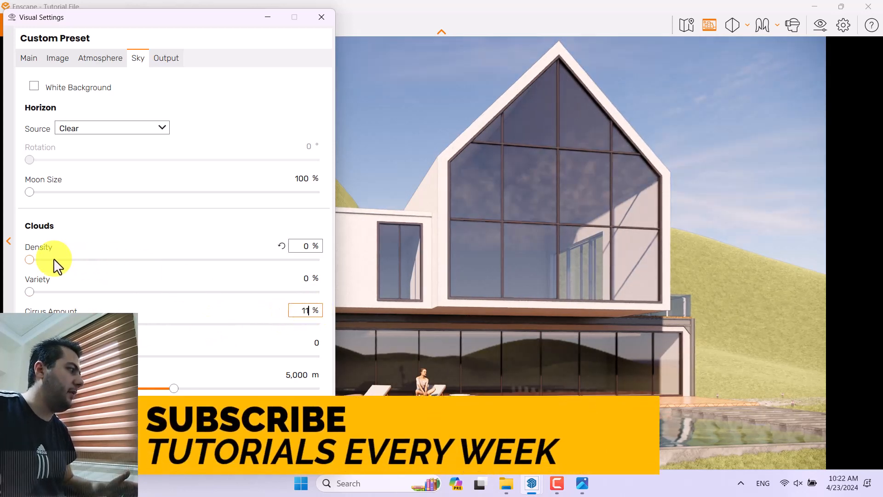
# Step: Try full cloud density and reduce it to 78%
pyautogui.click(31, 259)
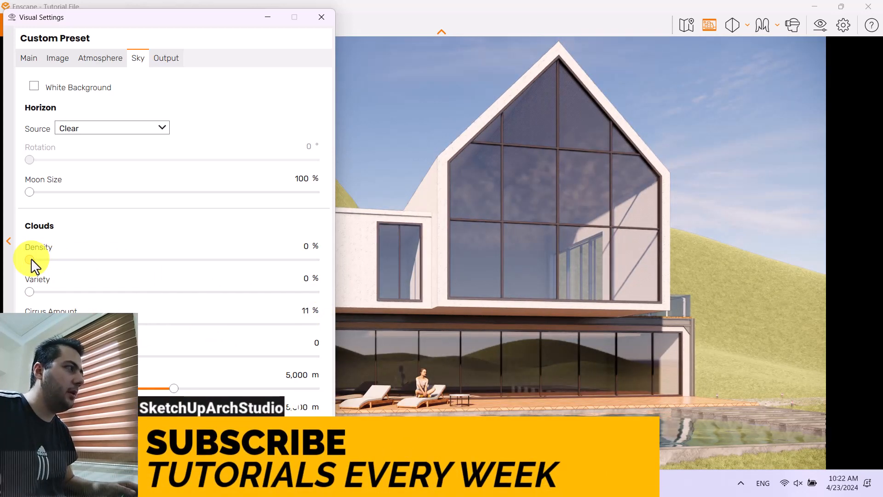
pyautogui.moveTo(32, 260); pyautogui.dragTo(341, 260)
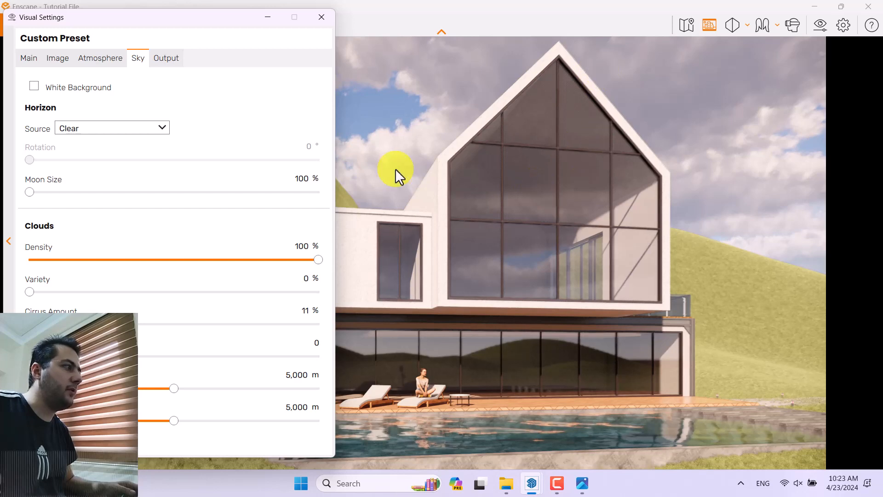
pyautogui.moveTo(210, 28); pyautogui.dragTo(217, 124)
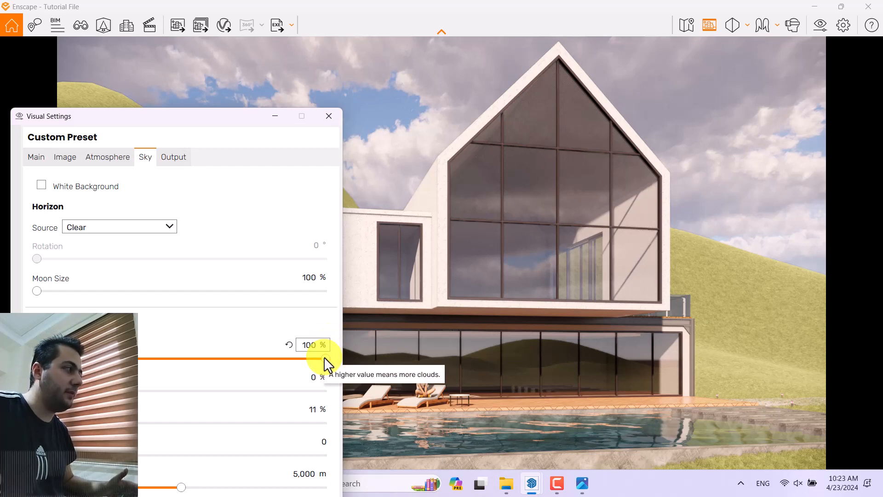
pyautogui.moveTo(324, 358); pyautogui.dragTo(263, 360)
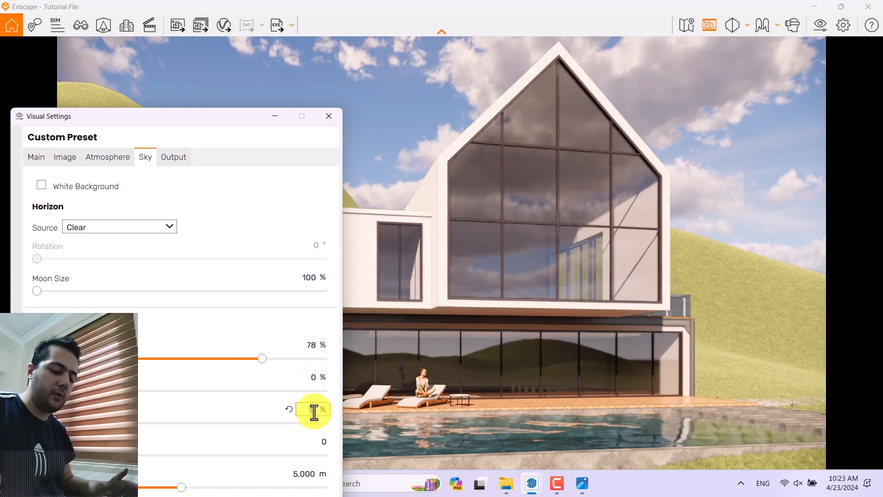
# Step: Set the clouds' cirrus amount to 6% and the cloud variety to 26%
pyautogui.write('6')
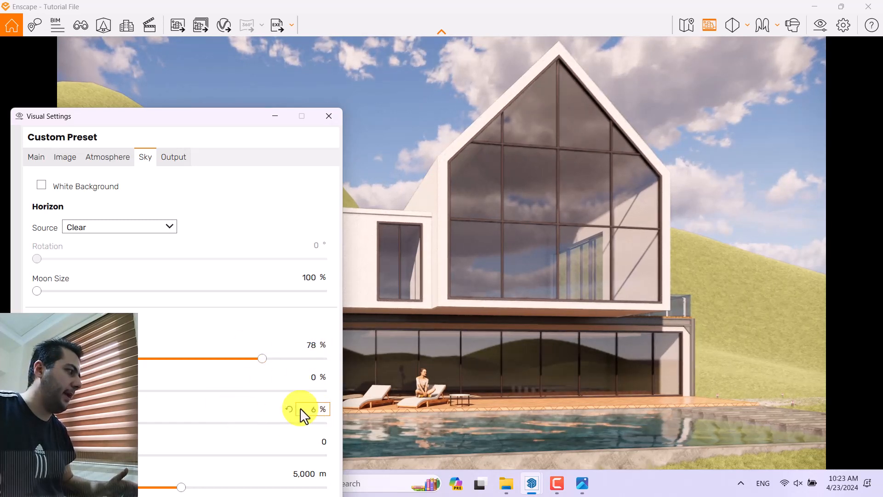
pyautogui.moveTo(37, 391); pyautogui.dragTo(144, 396)
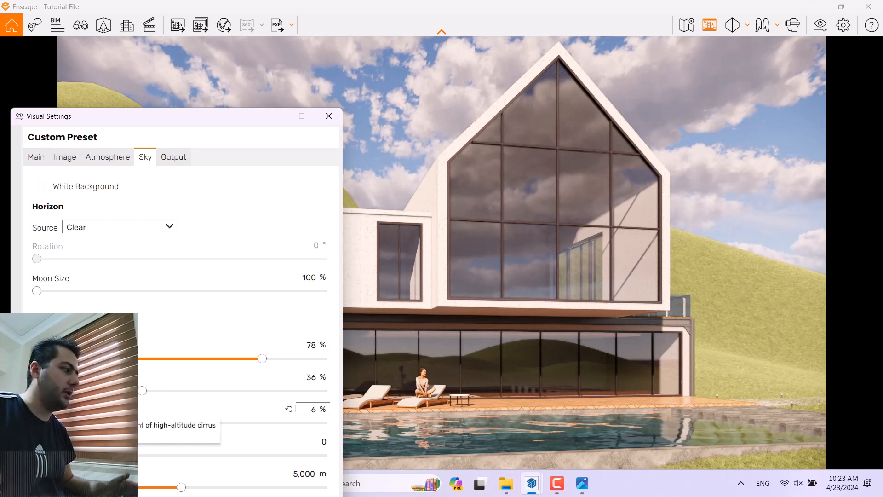
pyautogui.click(313, 377)
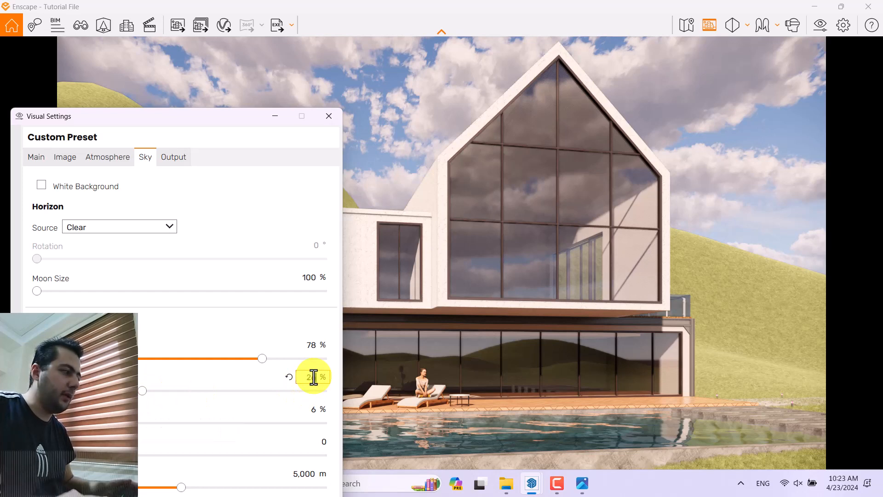
pyautogui.write('26')
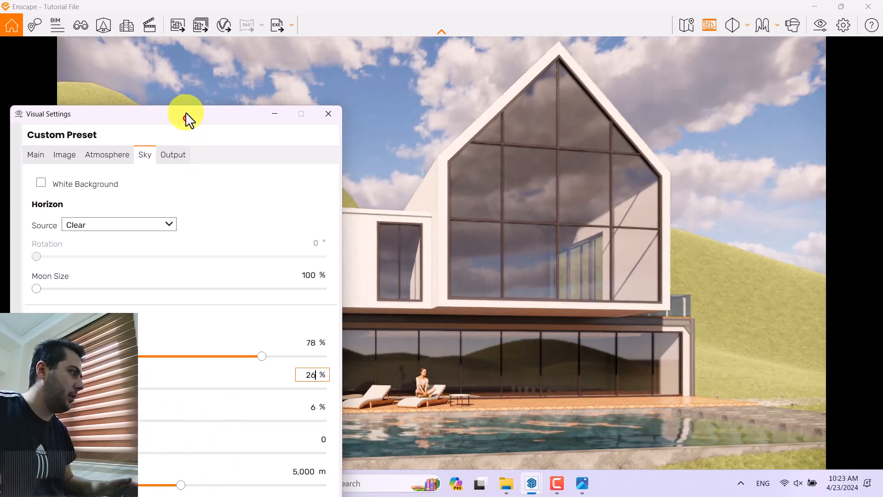
# Step: Shift the clouds by setting their longitude offset to 7,900 m
pyautogui.moveTo(185, 113); pyautogui.dragTo(186, 22)
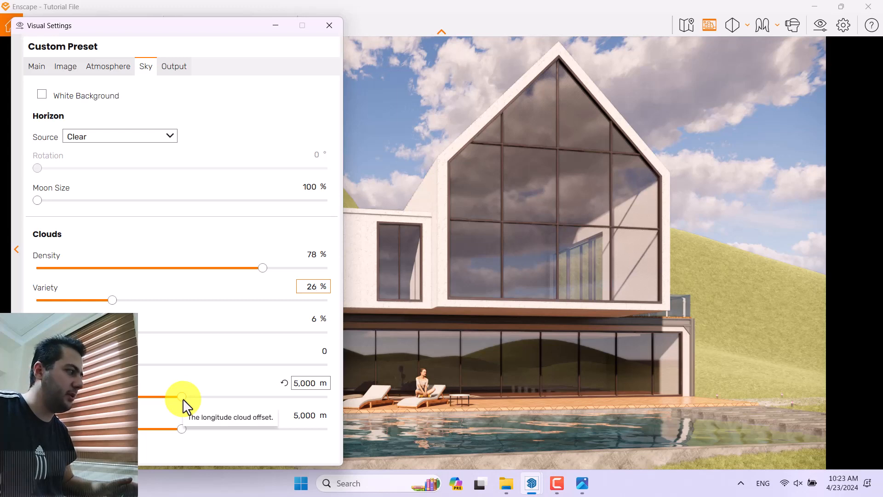
pyautogui.moveTo(184, 404); pyautogui.dragTo(266, 396)
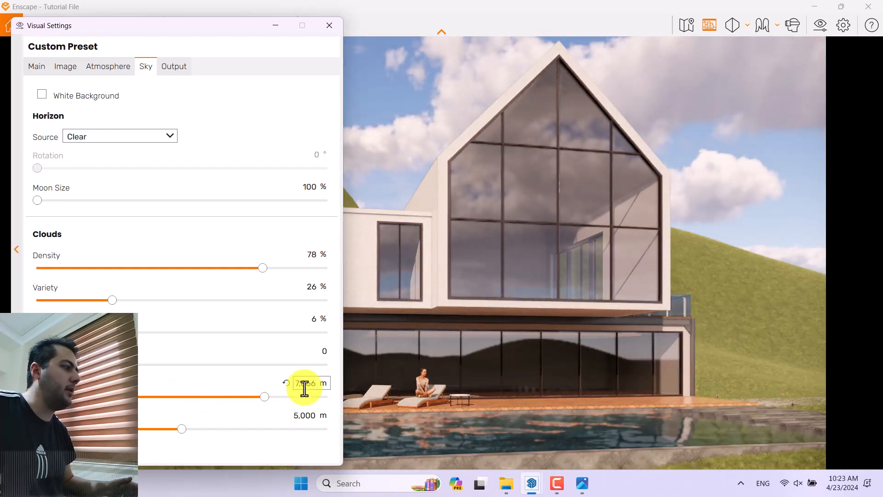
pyautogui.write('7000')
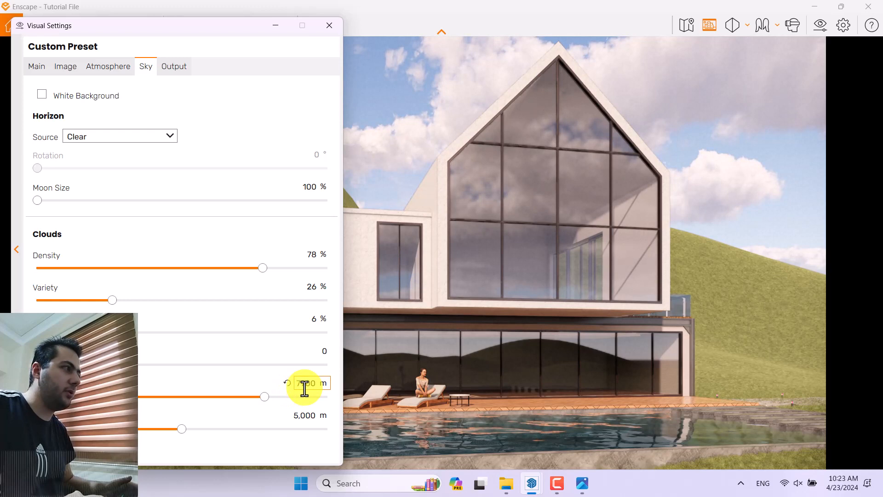
pyautogui.press('Return')
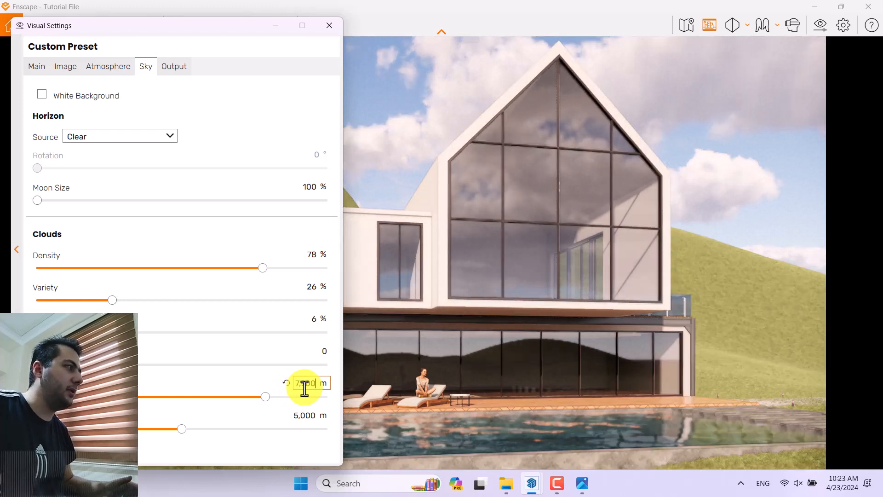
# Step: Set the render output resolution to Ultra HD and check the available image file formats
pyautogui.moveTo(223, 33); pyautogui.dragTo(225, 63)
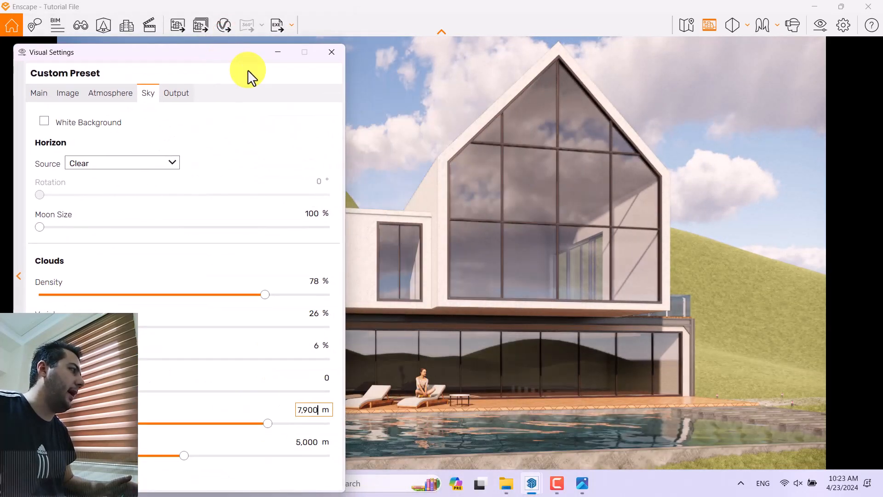
pyautogui.click(177, 93)
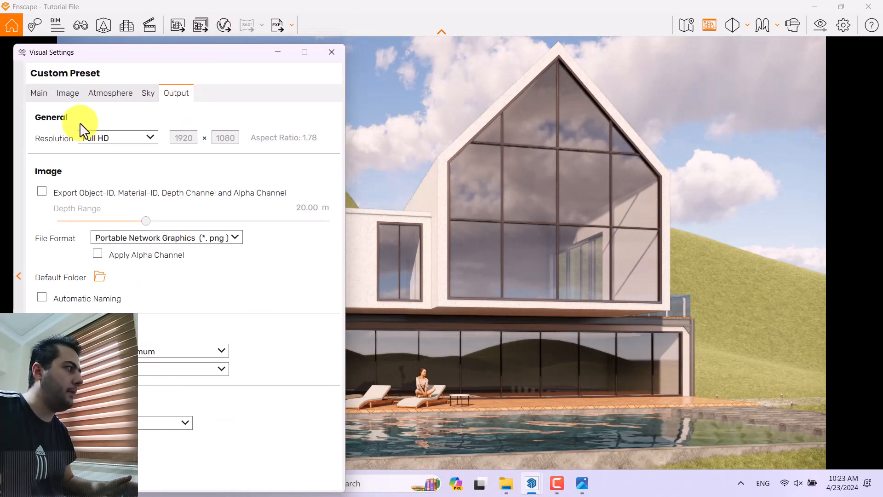
pyautogui.moveTo(70, 147)
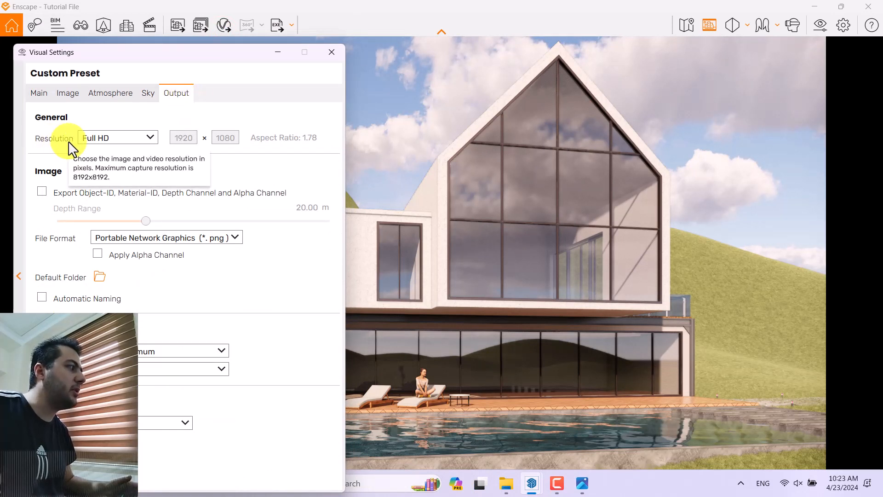
pyautogui.click(118, 144)
pyautogui.click(110, 204)
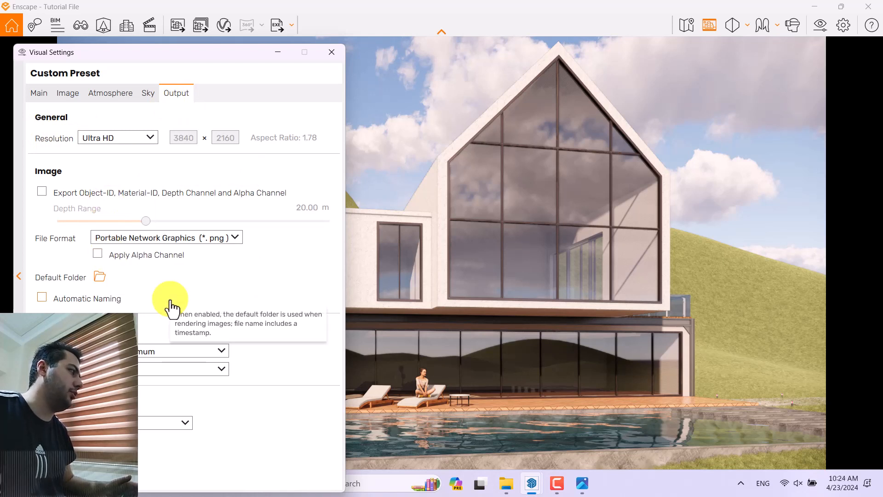
pyautogui.click(168, 243)
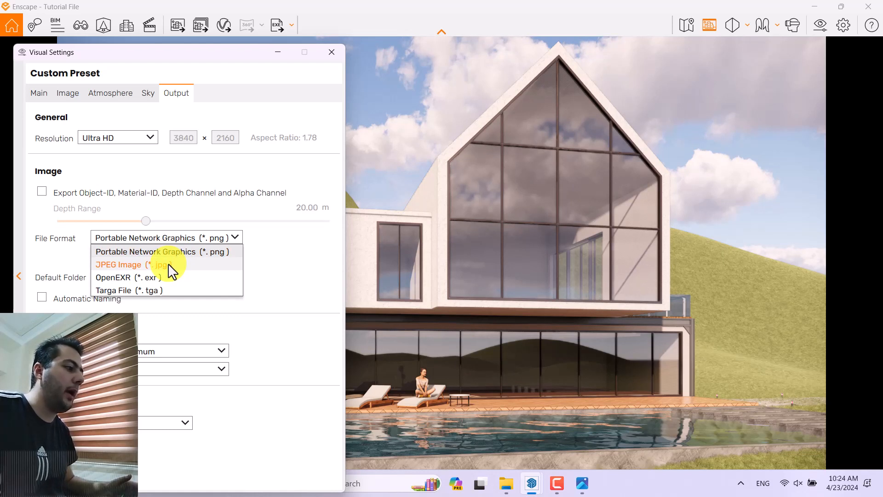
pyautogui.click(190, 202)
# Step: Try a camera exposure of 53% and the default 50%, and return it to 56%
pyautogui.click(37, 91)
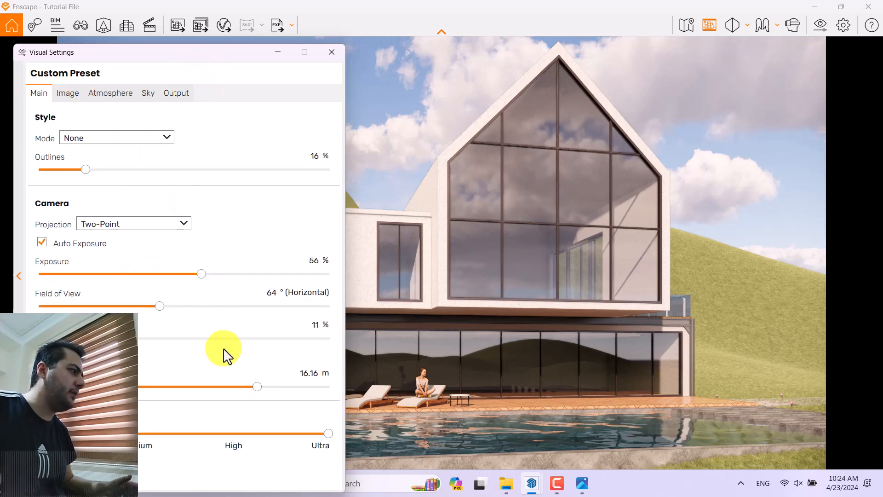
pyautogui.click(313, 260)
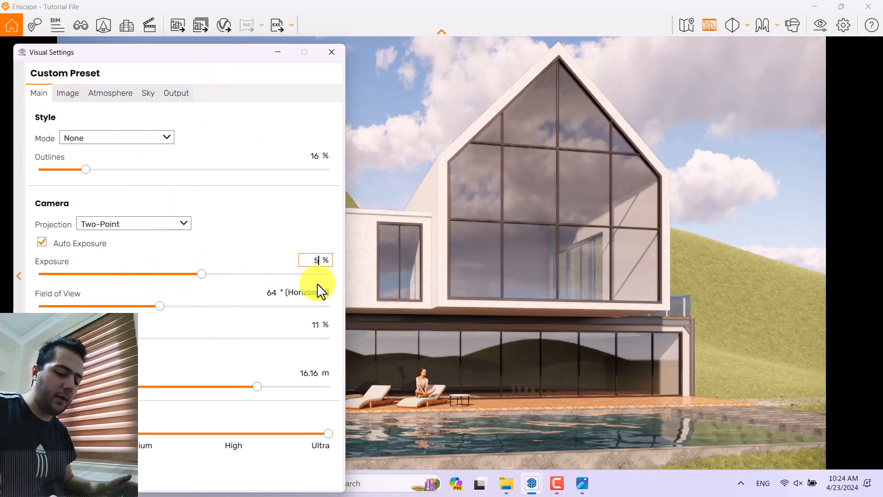
pyautogui.write('53')
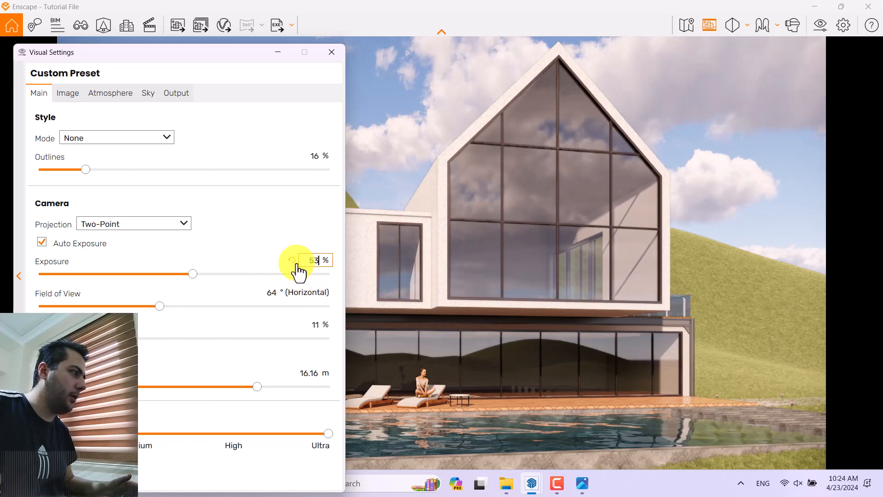
pyautogui.click(292, 261)
pyautogui.click(319, 260)
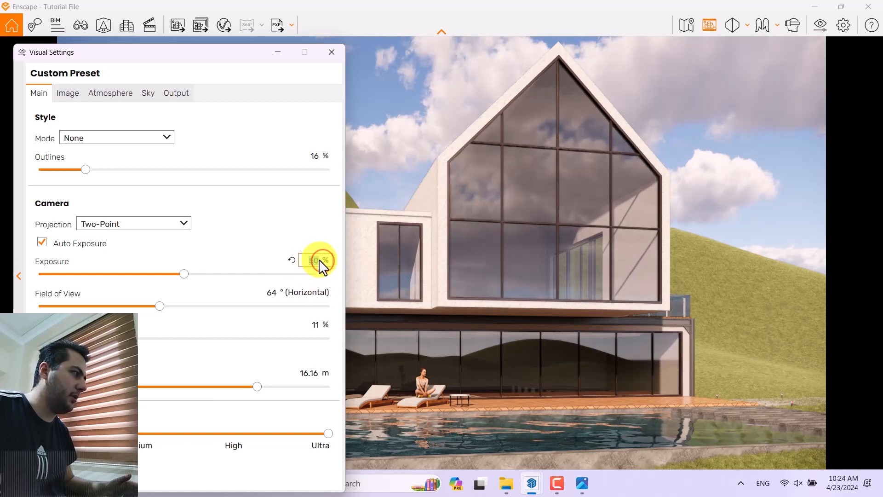
pyautogui.write('55')
pyautogui.press('BackSpace')
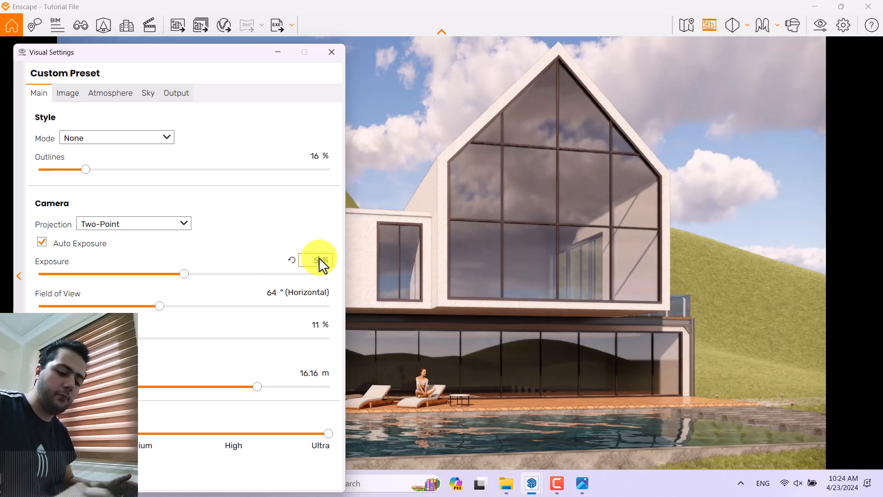
pyautogui.write('6')
pyautogui.press('Return')
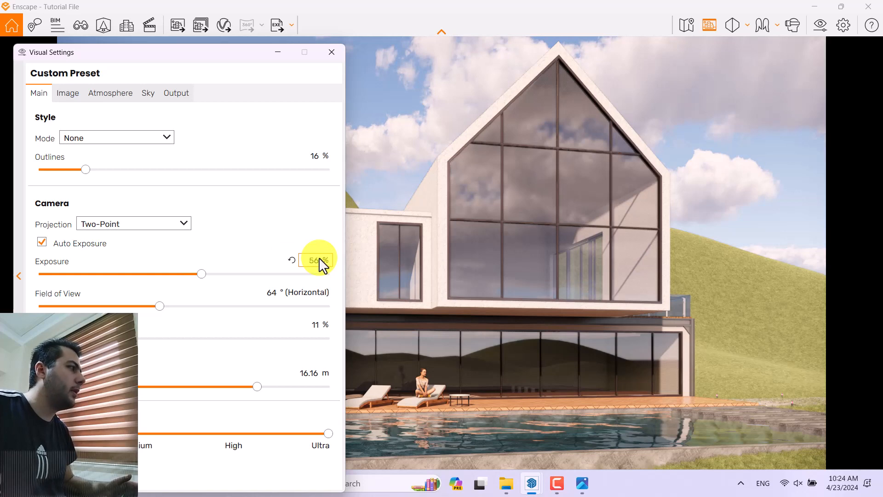
# Step: Close the visual settings, start multi-asset placement in the Asset Library and open its list of asset categories
pyautogui.click(339, 48)
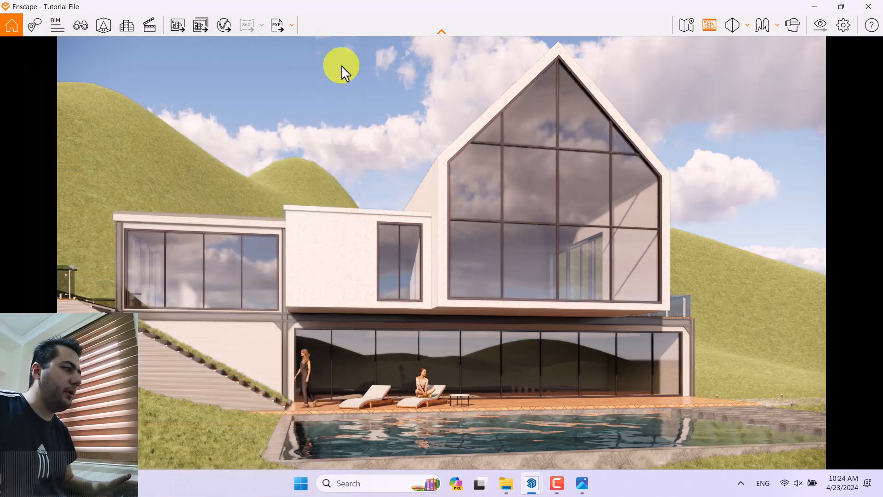
pyautogui.click(108, 26)
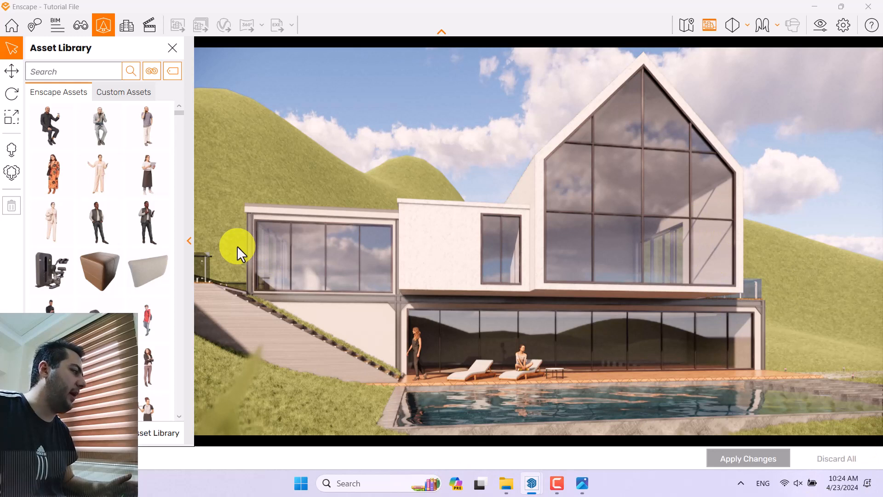
pyautogui.click(12, 177)
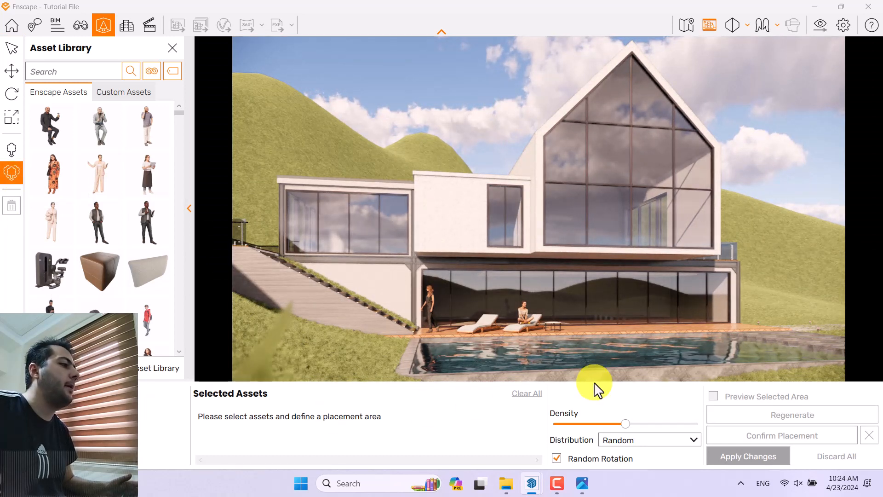
pyautogui.click(152, 71)
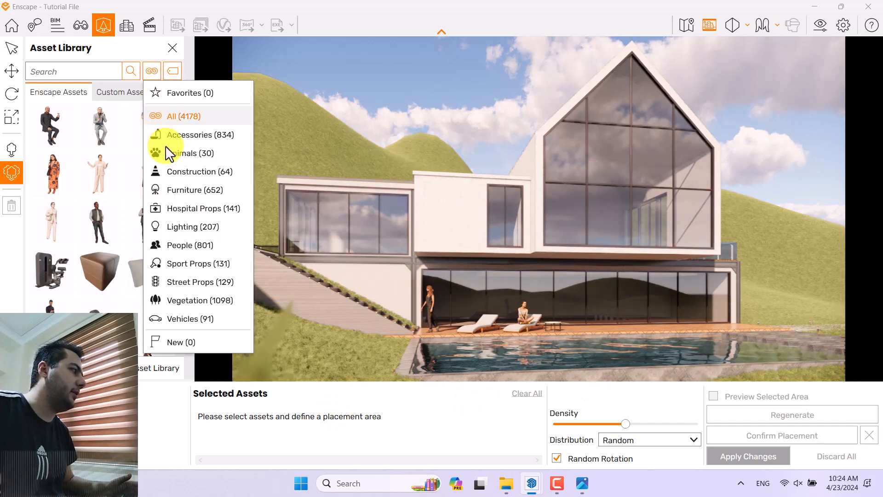
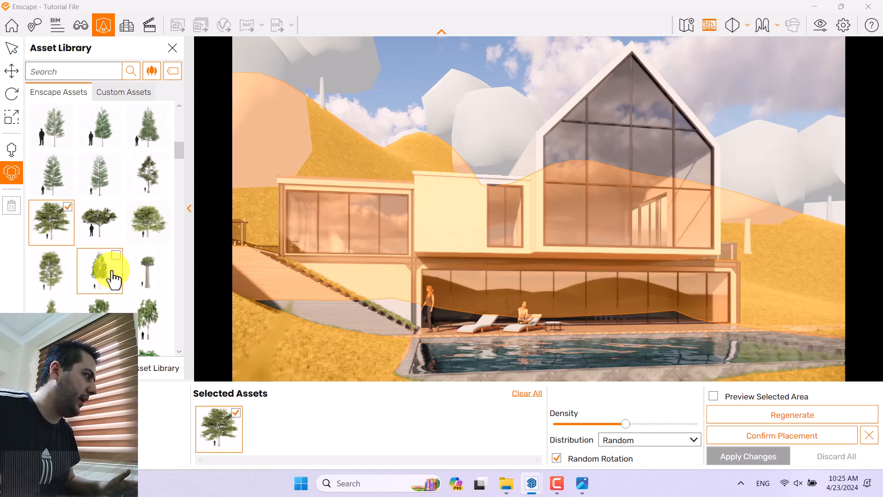
pyautogui.scroll(-1, 113, 278)
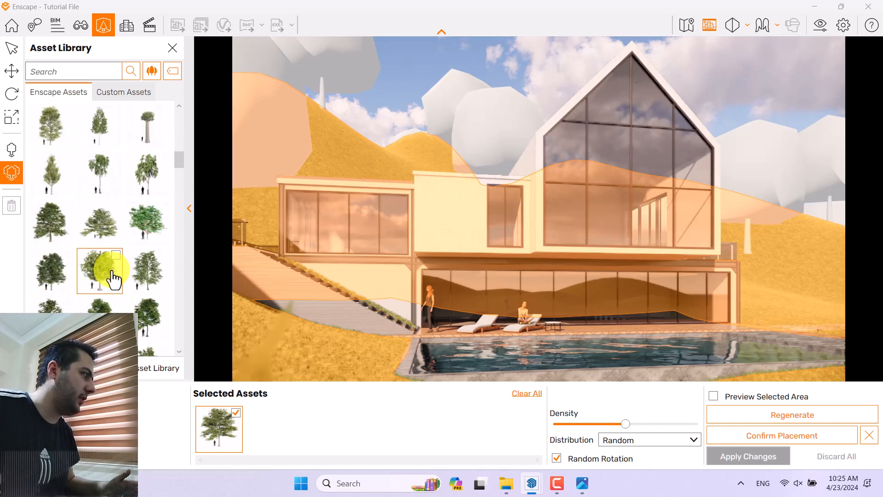
# Step: Add a second tree species to the multi-asset selection, and try a higher density before returning it to its previous level
pyautogui.click(148, 271)
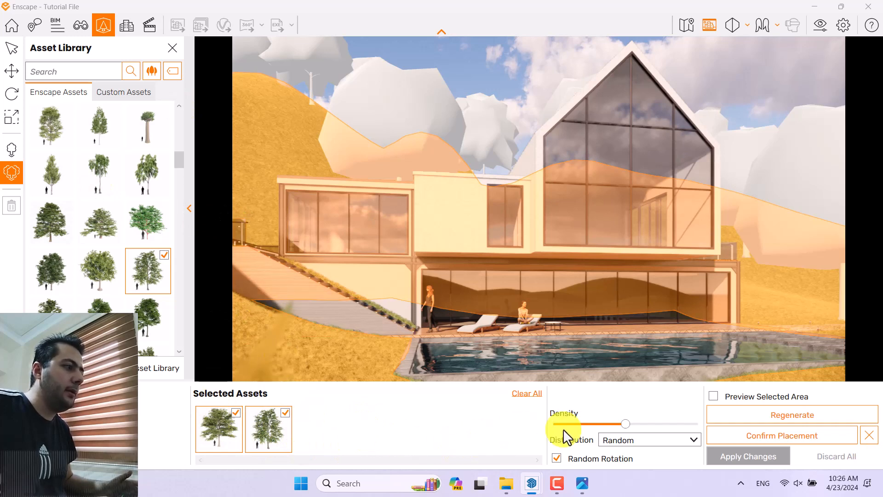
pyautogui.moveTo(625, 425); pyautogui.dragTo(667, 427)
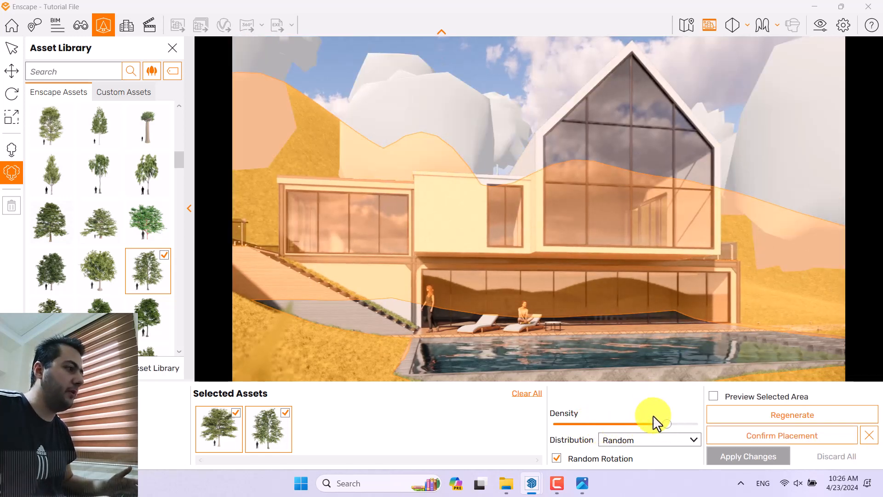
pyautogui.moveTo(668, 424); pyautogui.dragTo(626, 424)
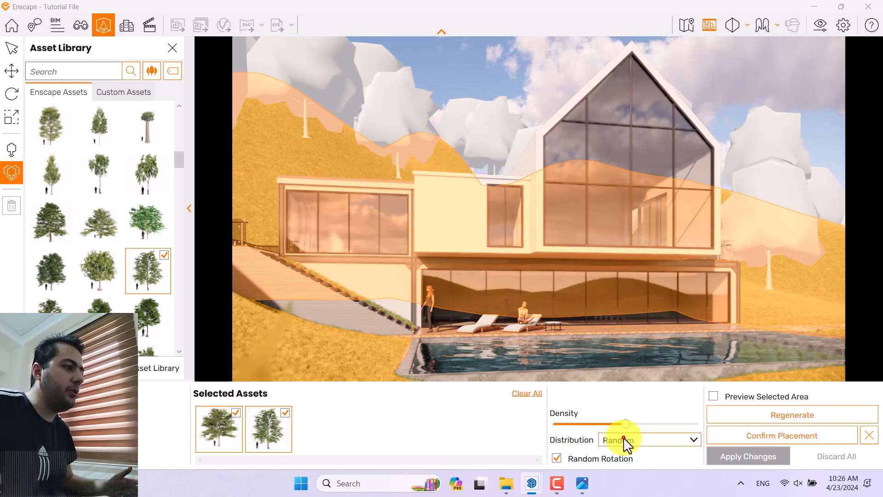
# Step: Try the Jitter distribution for the trees and set the distribution to Uniform
pyautogui.click(624, 440)
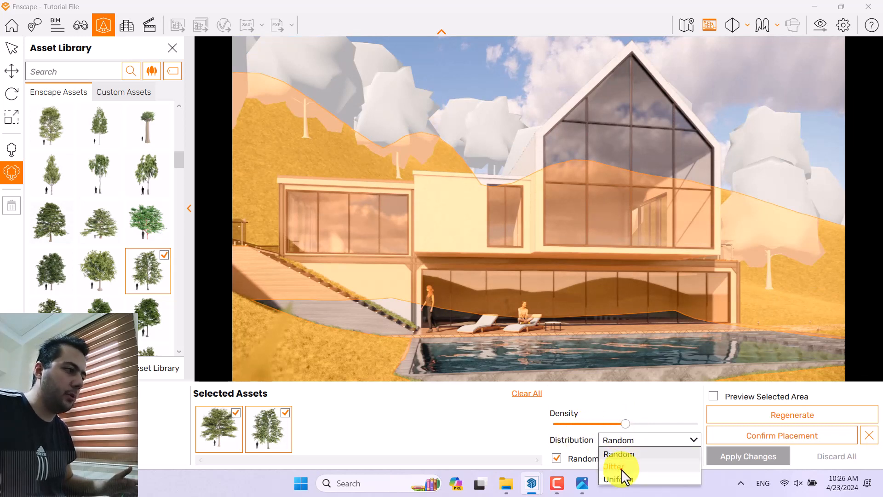
pyautogui.click(621, 468)
pyautogui.click(627, 443)
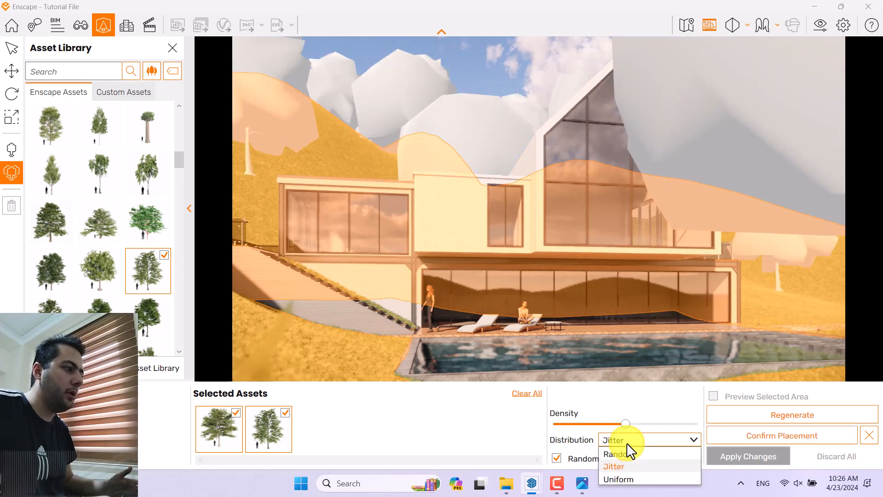
pyautogui.click(627, 479)
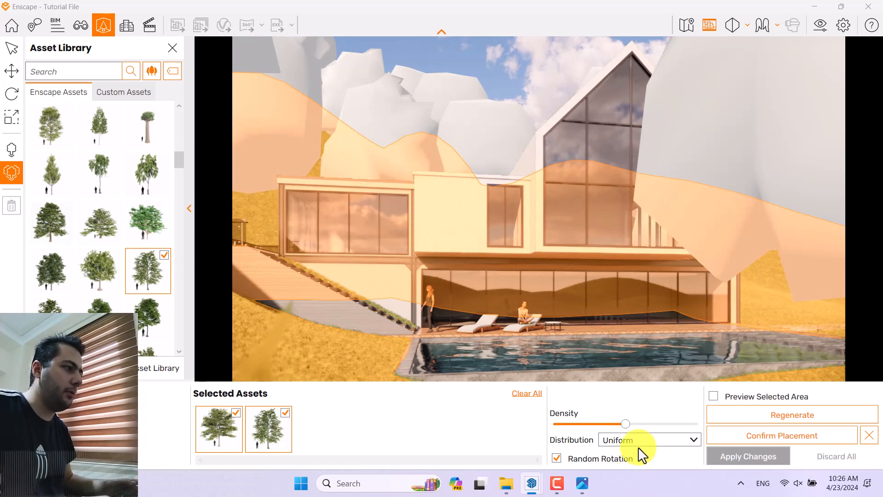
# Step: Regenerate the uniform tree layout several times to get a different arrangement around the house
pyautogui.click(738, 419)
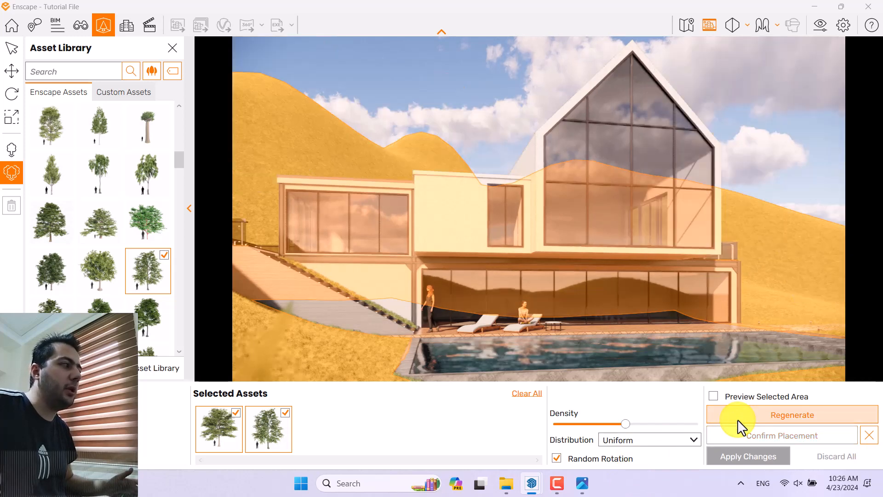
pyautogui.click(739, 420)
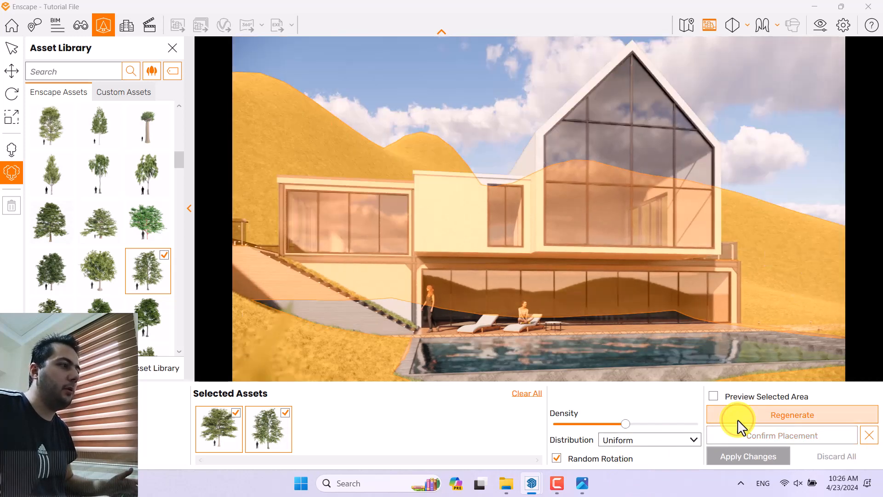
pyautogui.click(738, 416)
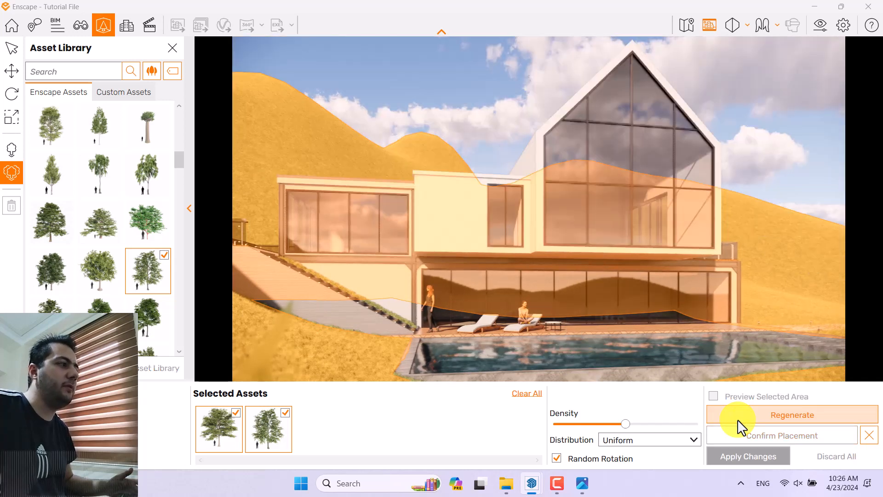
pyautogui.click(737, 418)
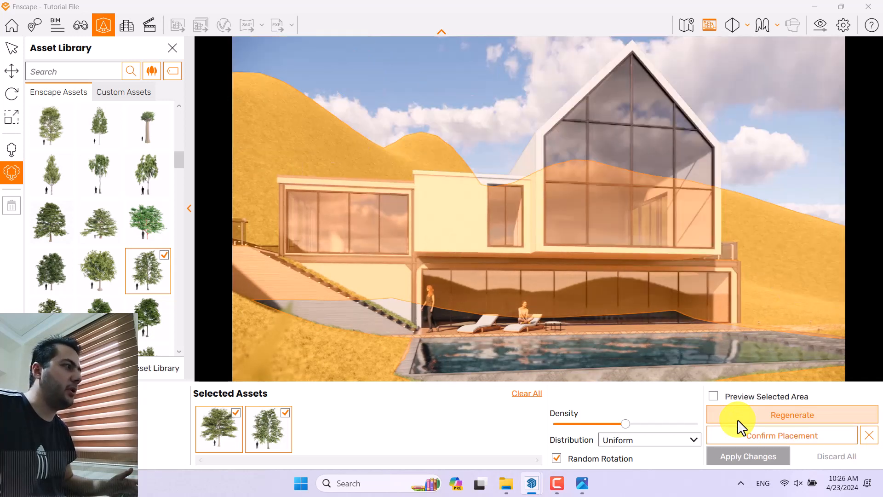
pyautogui.click(738, 418)
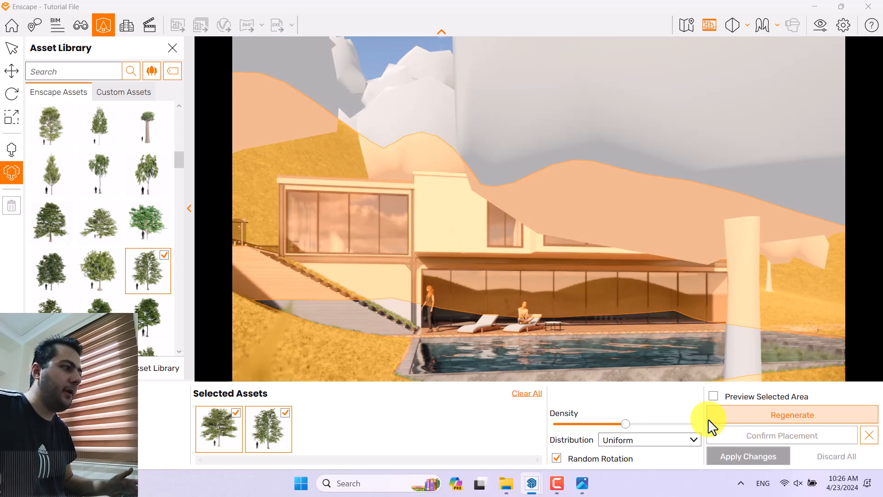
# Step: Raise the tree density slightly, confirm the multi-asset placement and apply the changes to the model
pyautogui.moveTo(625, 425); pyautogui.dragTo(635, 426)
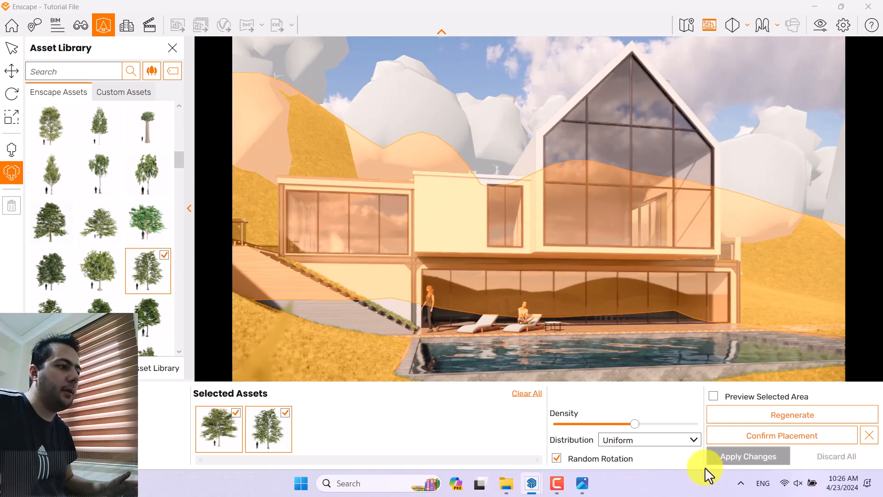
pyautogui.click(742, 440)
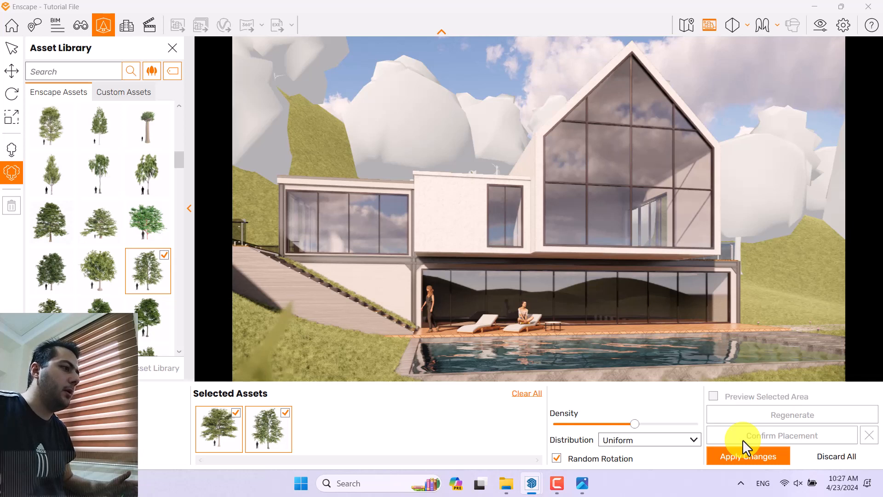
pyautogui.click(739, 455)
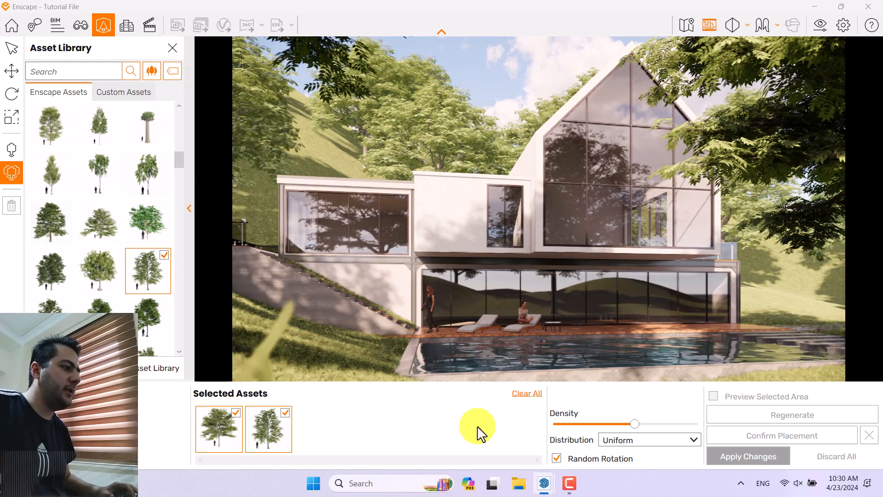
pyautogui.click(569, 482)
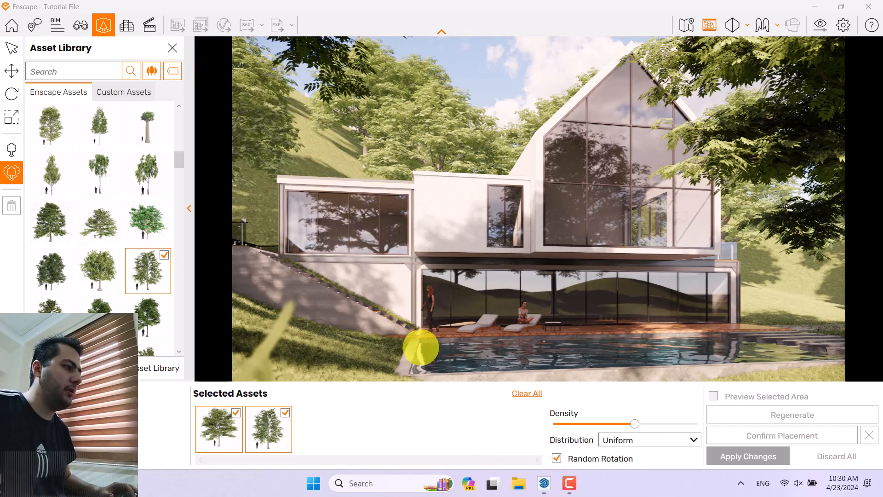
# Step: Close the Asset Library and arrange Enscape side by side with SketchUp, with the model seen from above the pool
pyautogui.click(171, 52)
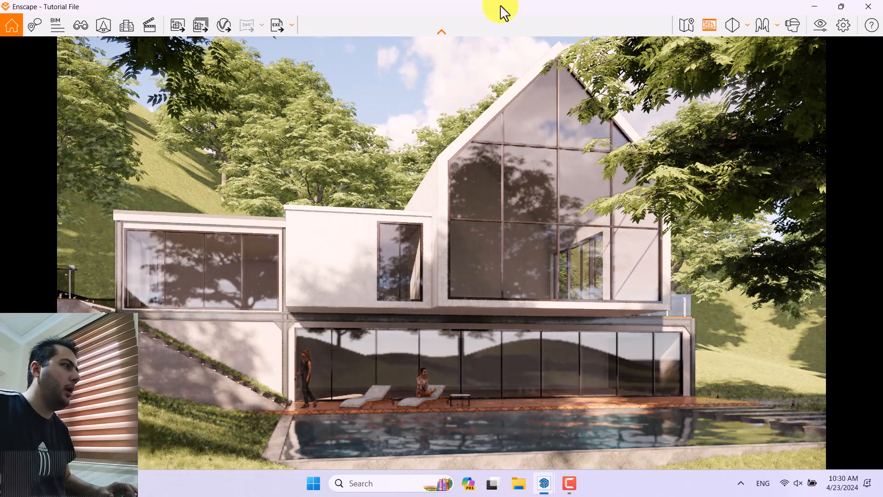
pyautogui.moveTo(503, 13); pyautogui.dragTo(881, 144)
pyautogui.click(243, 281)
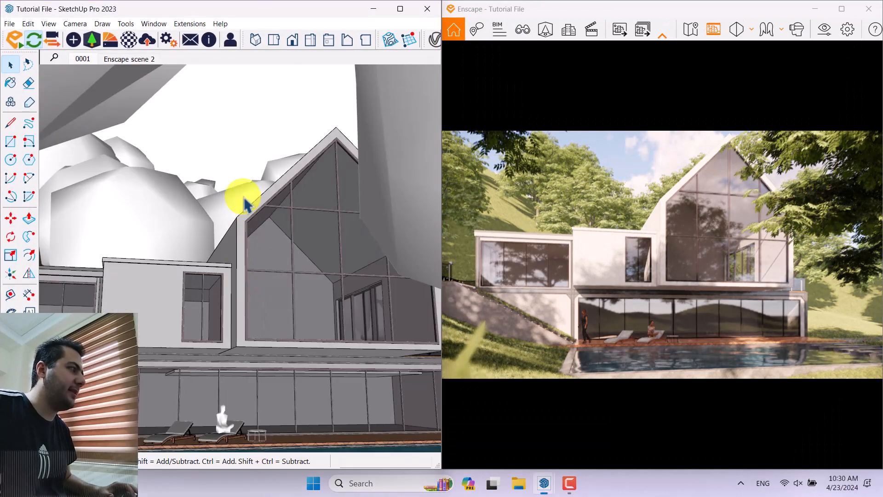
pyautogui.moveTo(244, 167); pyautogui.dragTo(154, 400, button='middle')
pyautogui.scroll(-5, 259, 140)
pyautogui.scroll(-3, 267, 155)
pyautogui.scroll(8, 147, 247)
# Step: Try deleting the large tree overlapping the pool in SketchUp and undo the deletion
pyautogui.click(326, 225)
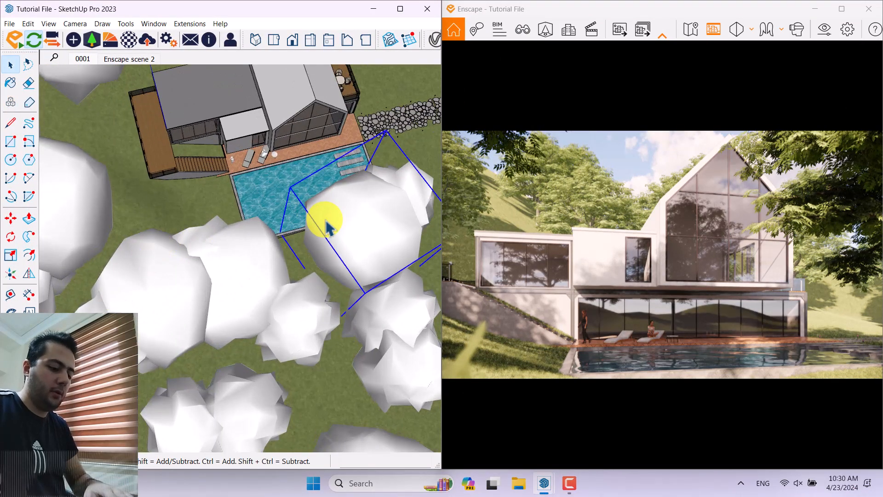
pyautogui.press('Delete')
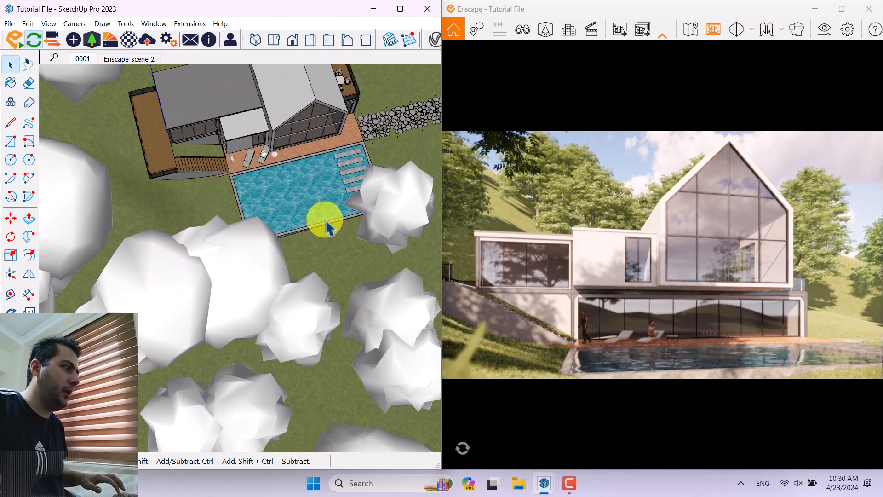
pyautogui.hotkey('ctrl', 'z')
# Step: Move the large tree overlapping the pool sideways toward the end with the stepping slabs, opening the view of the house
pyautogui.scroll(3, 368, 239)
pyautogui.click(349, 250)
pyautogui.click(10, 218)
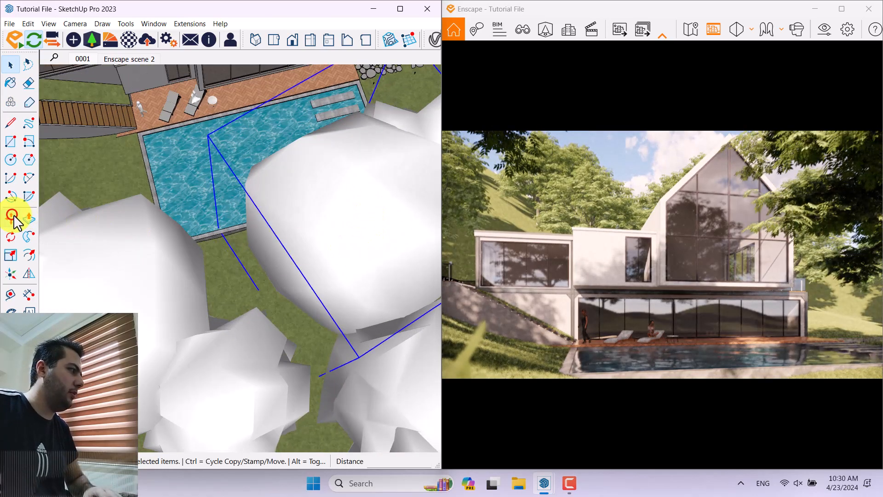
pyautogui.click(256, 306)
pyautogui.click(285, 305)
pyautogui.click(284, 305)
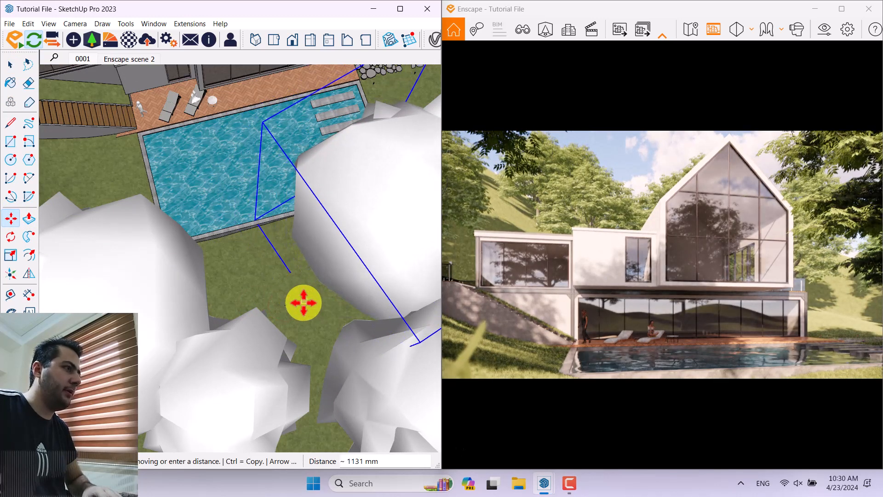
pyautogui.click(302, 302)
pyautogui.scroll(-3, 290, 241)
# Step: Move the large tree at the pool's opposite corner slightly outward, away from the centre of the view
pyautogui.press('space')
pyautogui.click(235, 271)
pyautogui.click(11, 218)
pyautogui.scroll(3, 277, 258)
pyautogui.click(277, 259)
pyautogui.scroll(-2, 258, 258)
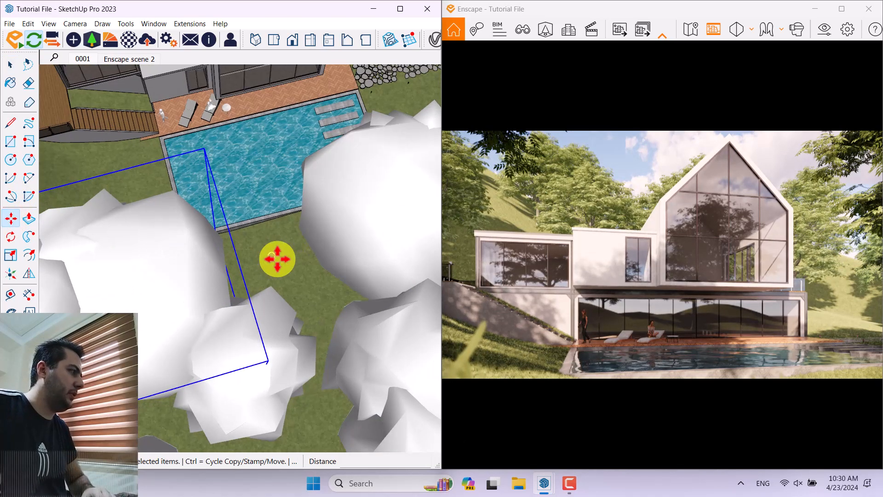
pyautogui.click(259, 261)
pyautogui.press('space')
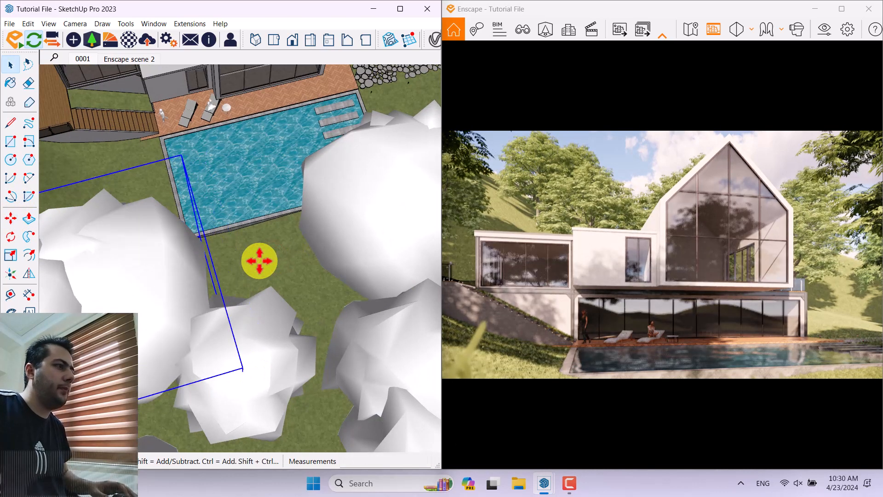
# Step: Maximize the Enscape window and adjust the sun's time of day until the facade is in soft, even light
pyautogui.click(834, 14)
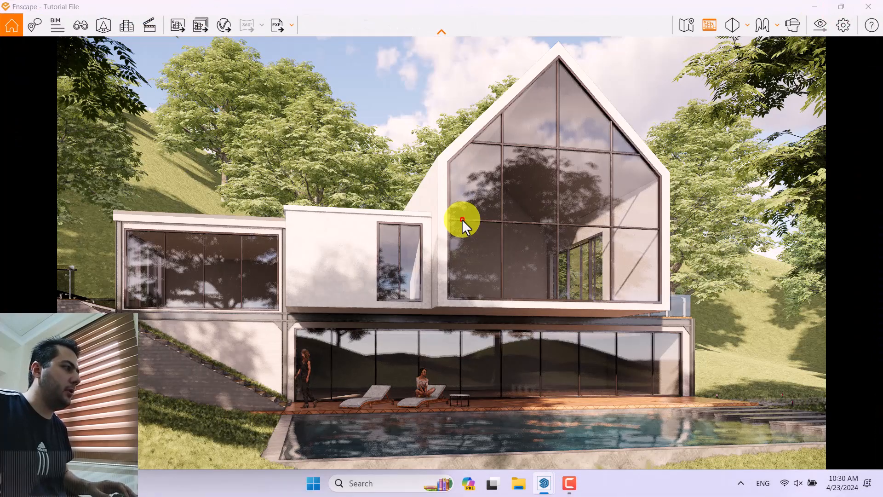
pyautogui.keyDown('shift'); pyautogui.moveTo(462, 219); pyautogui.dragTo(471, 214, button='right'); pyautogui.keyUp('shift')
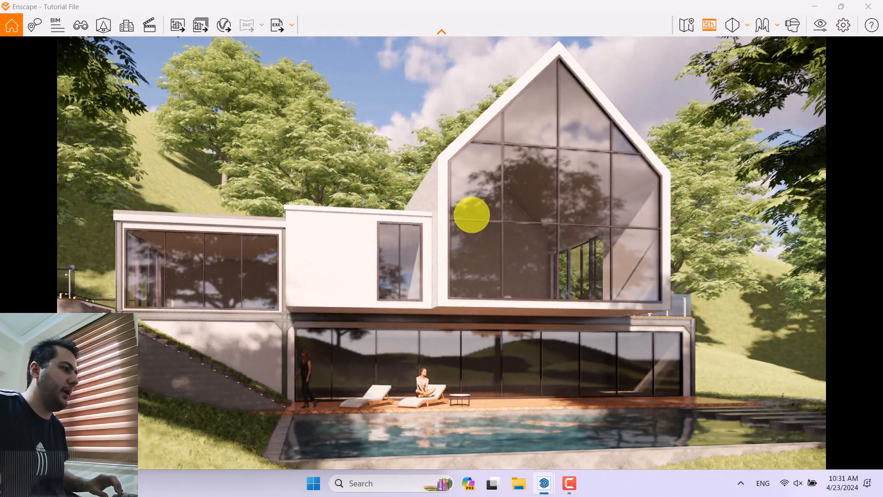
pyautogui.keyDown('shift'); pyautogui.moveTo(471, 215); pyautogui.dragTo(471, 214, button='right'); pyautogui.keyUp('shift')
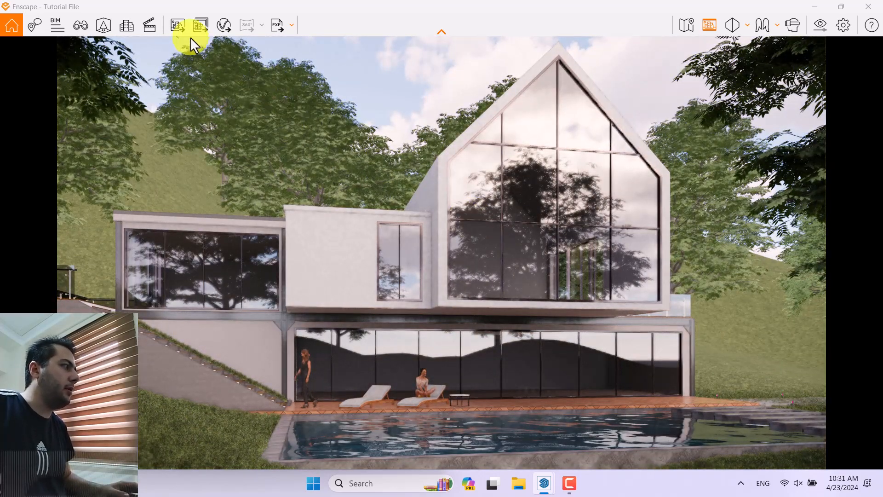
# Step: Export the current Enscape view as an image into the desktop's renders folder, keeping the suggested file name
pyautogui.click(177, 24)
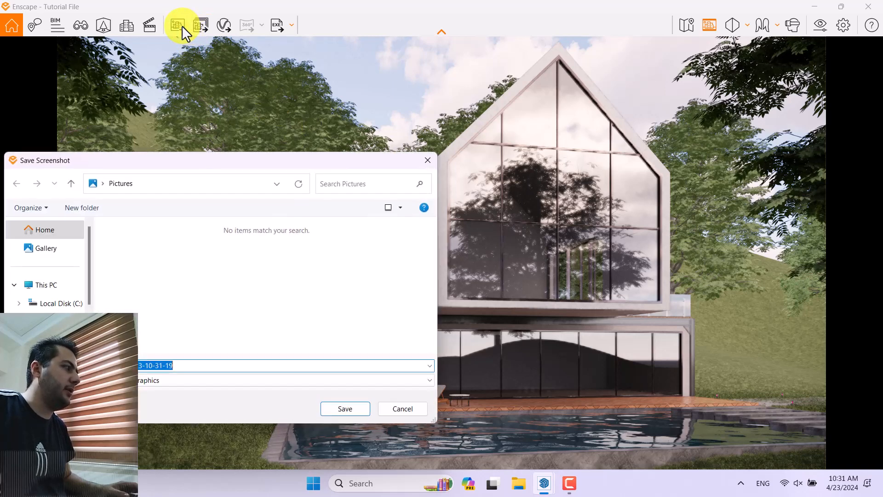
pyautogui.click(102, 184)
pyautogui.click(106, 197)
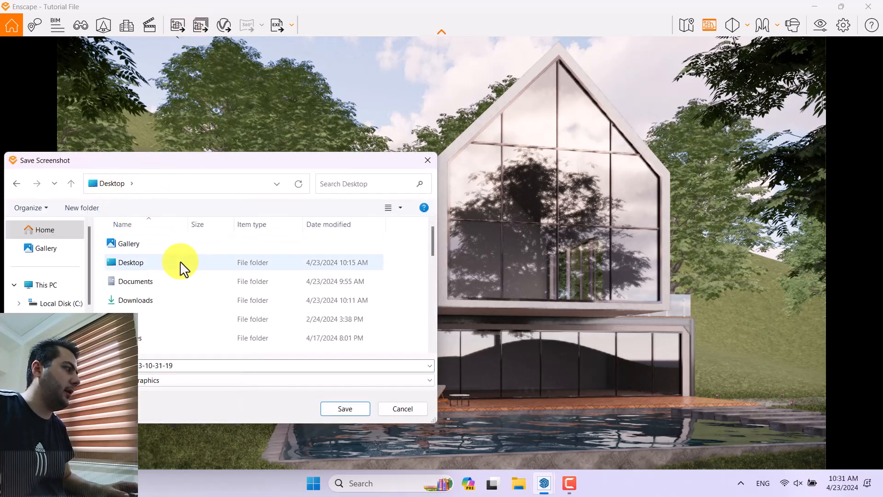
pyautogui.scroll(-5, 177, 299)
pyautogui.scroll(2, 170, 327)
pyautogui.doubleClick(155, 279)
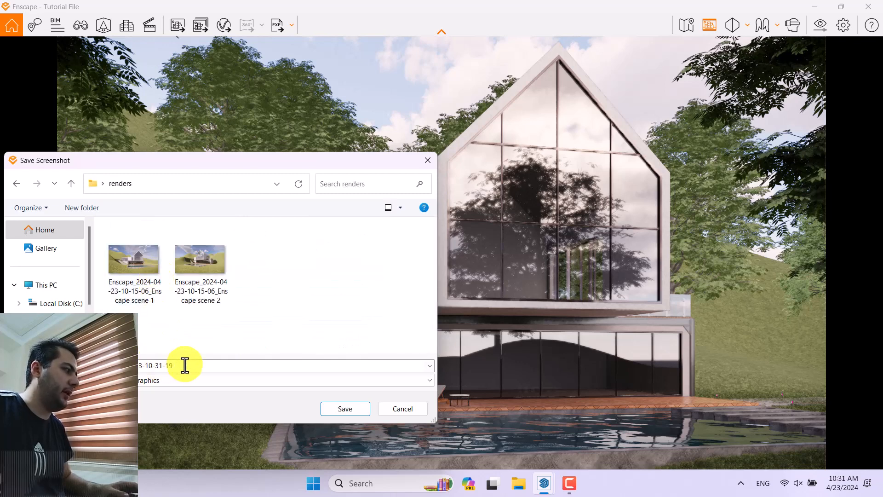
pyautogui.click(325, 405)
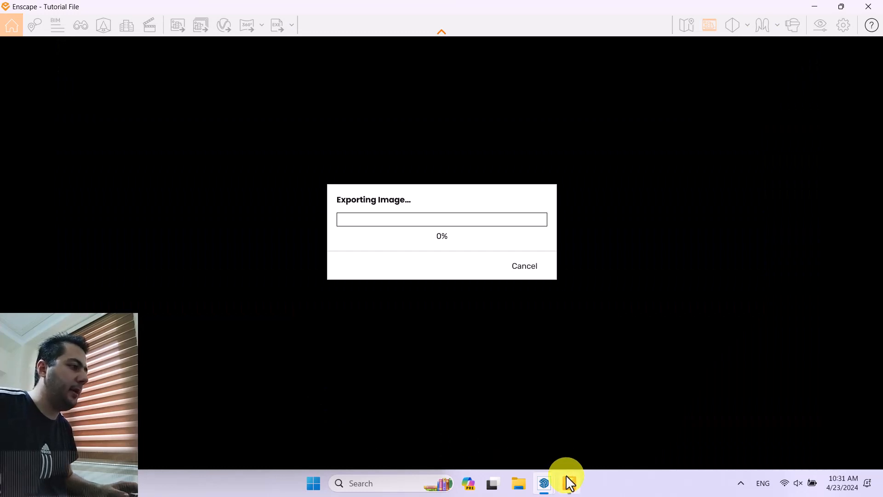
pyautogui.moveTo(569, 483)
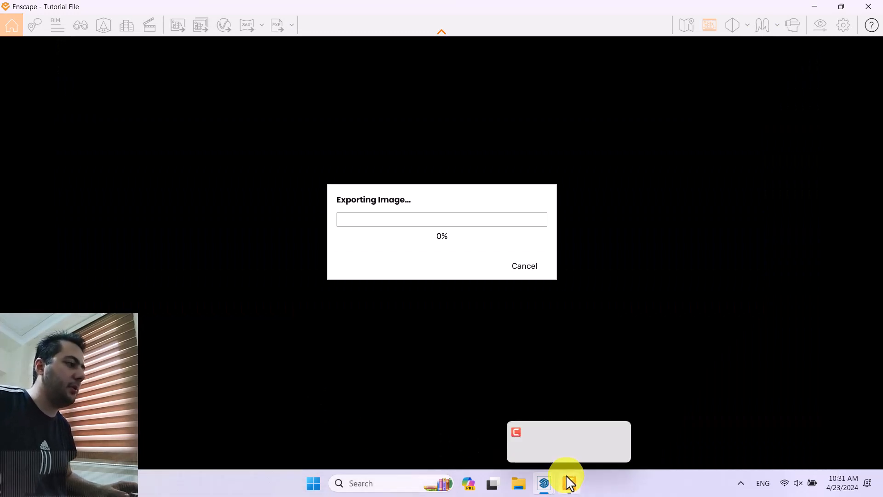
pyautogui.click(570, 483)
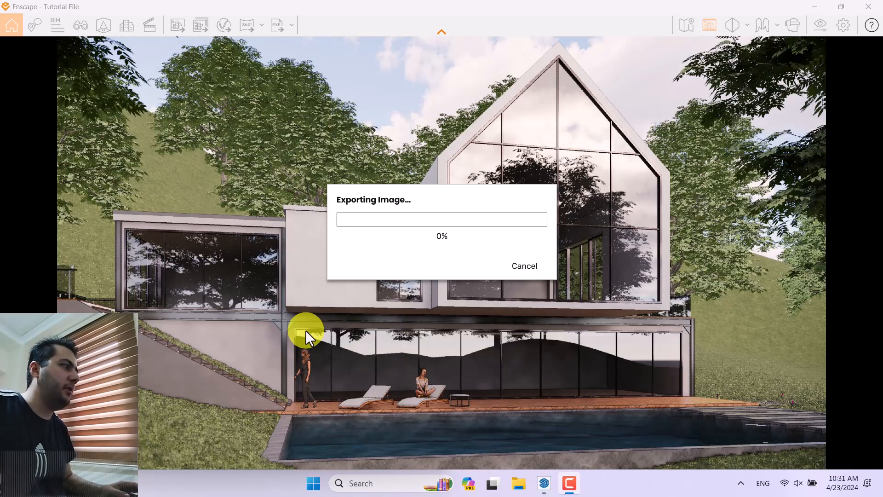